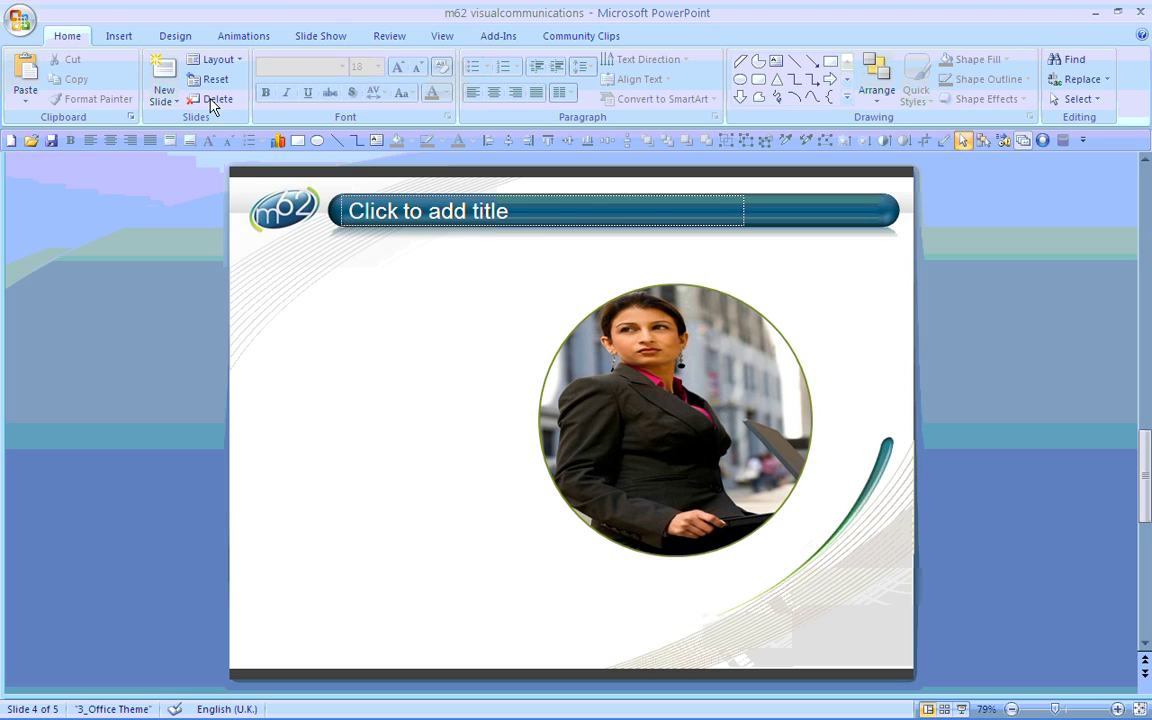
Step: Insert the Business Woman 2 photo from My Pictures onto slide 4
left_click(119, 38)
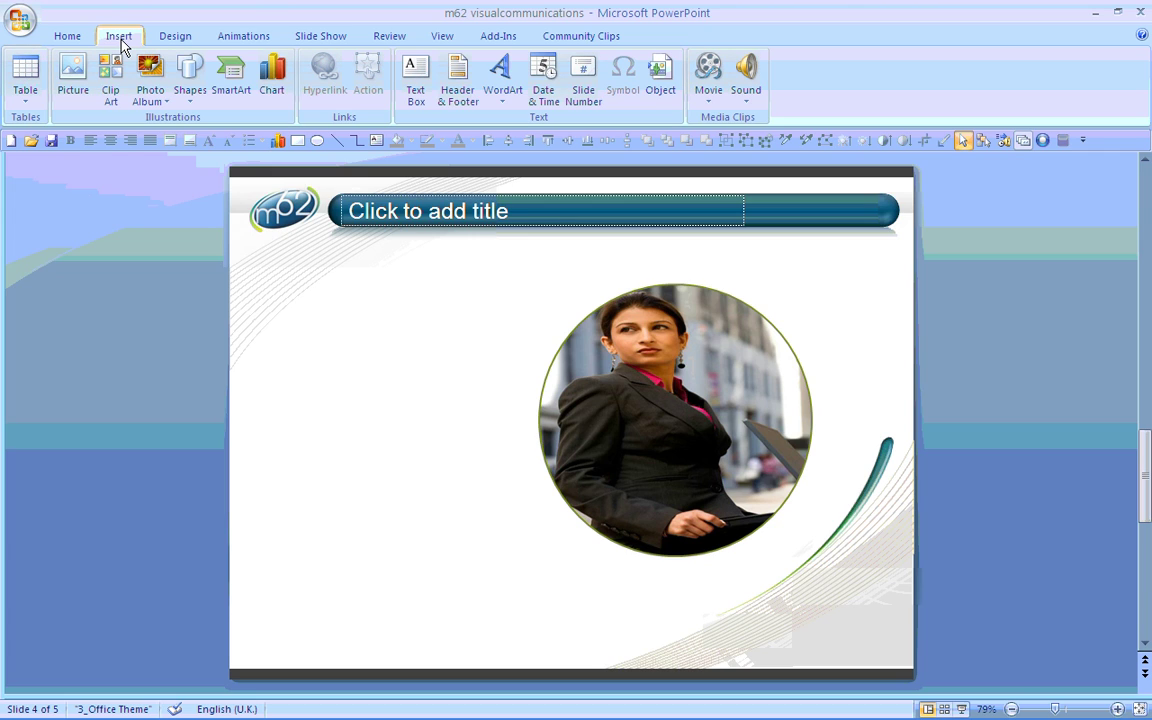
left_click(73, 80)
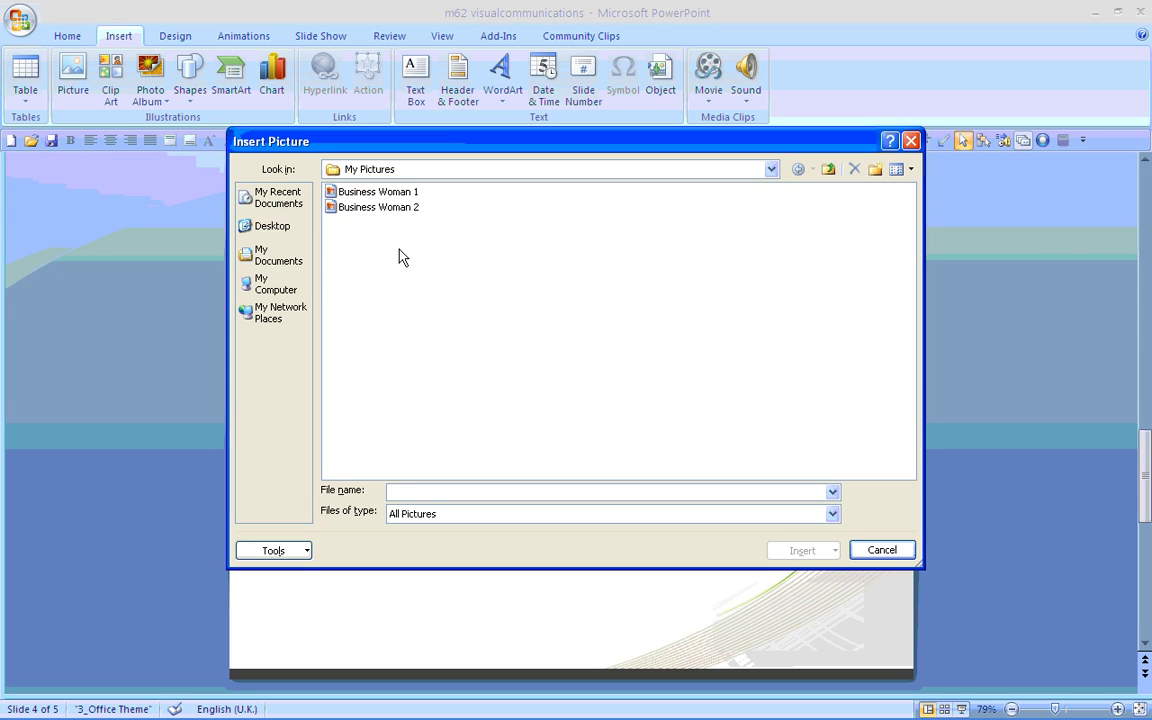
left_click(366, 207)
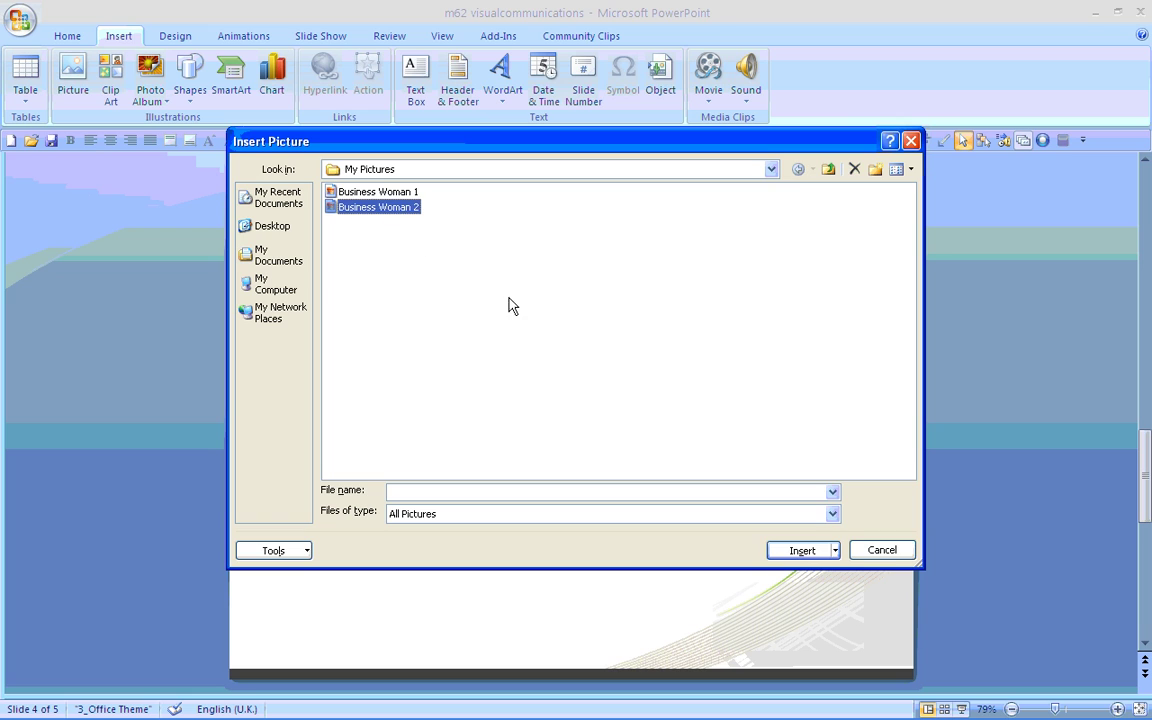
left_click(803, 551)
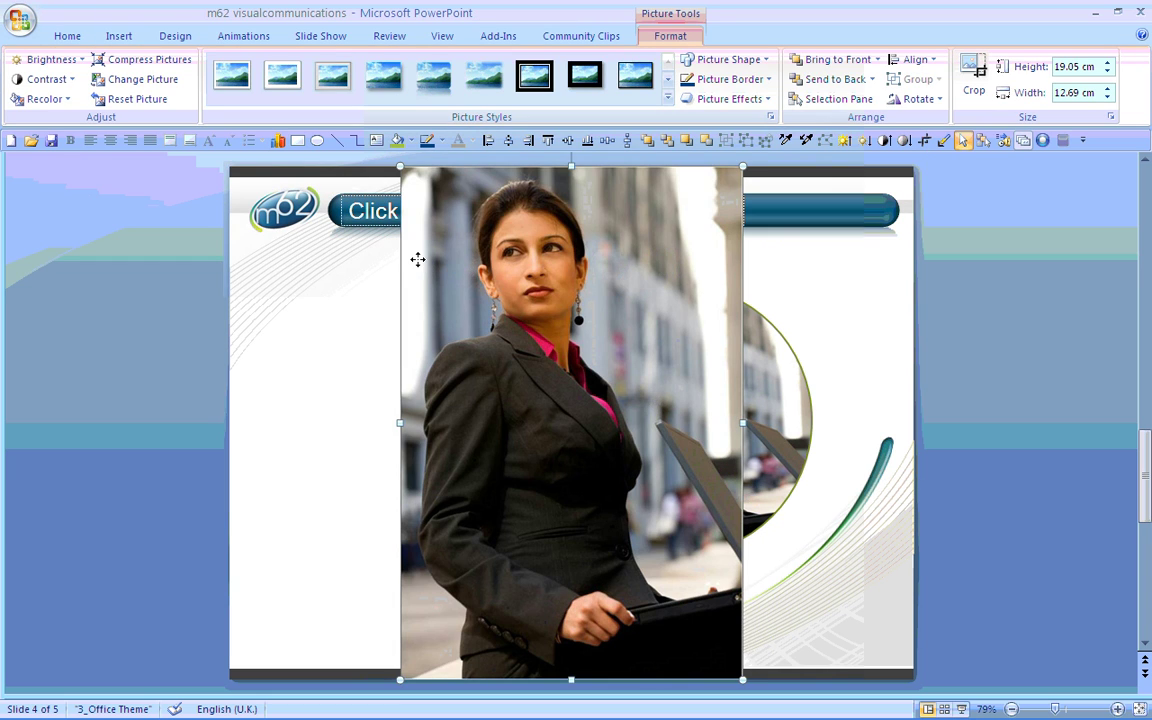
Step: Move the Business Woman 2 photo left of the circle, then stretch the circle into an oval and undo it
left_click_drag(418, 259, 162, 259)
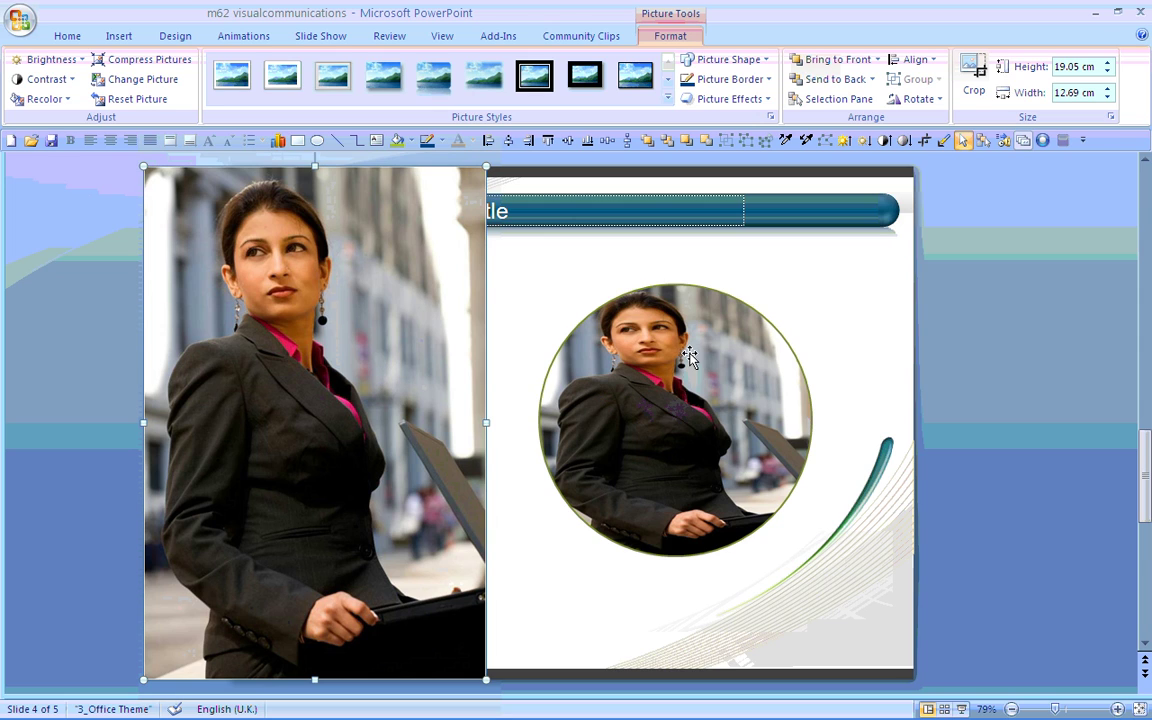
left_click(687, 305)
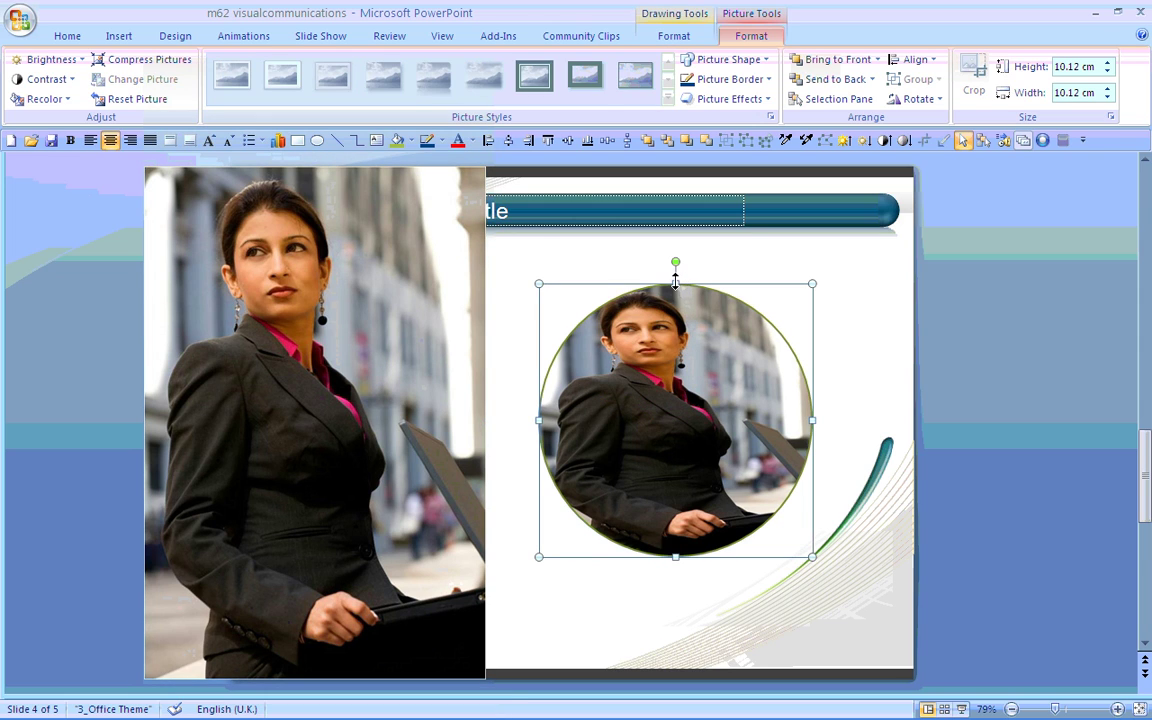
left_click_drag(674, 283, 675, 185)
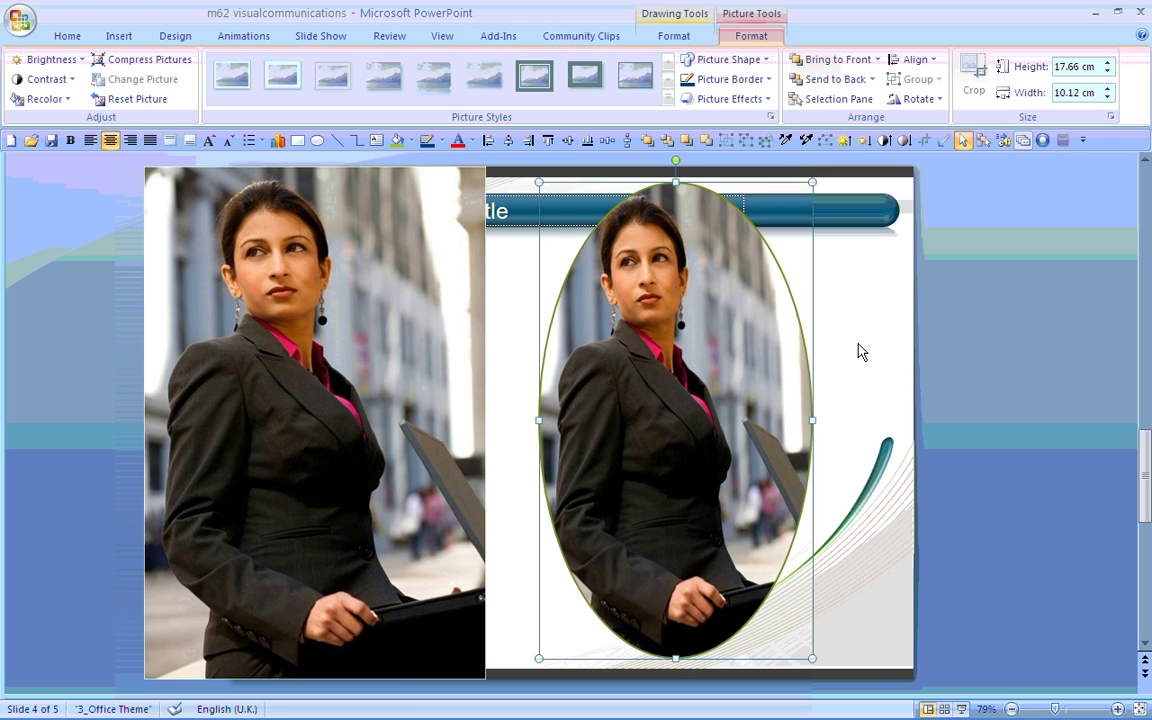
key("ctrl+z")
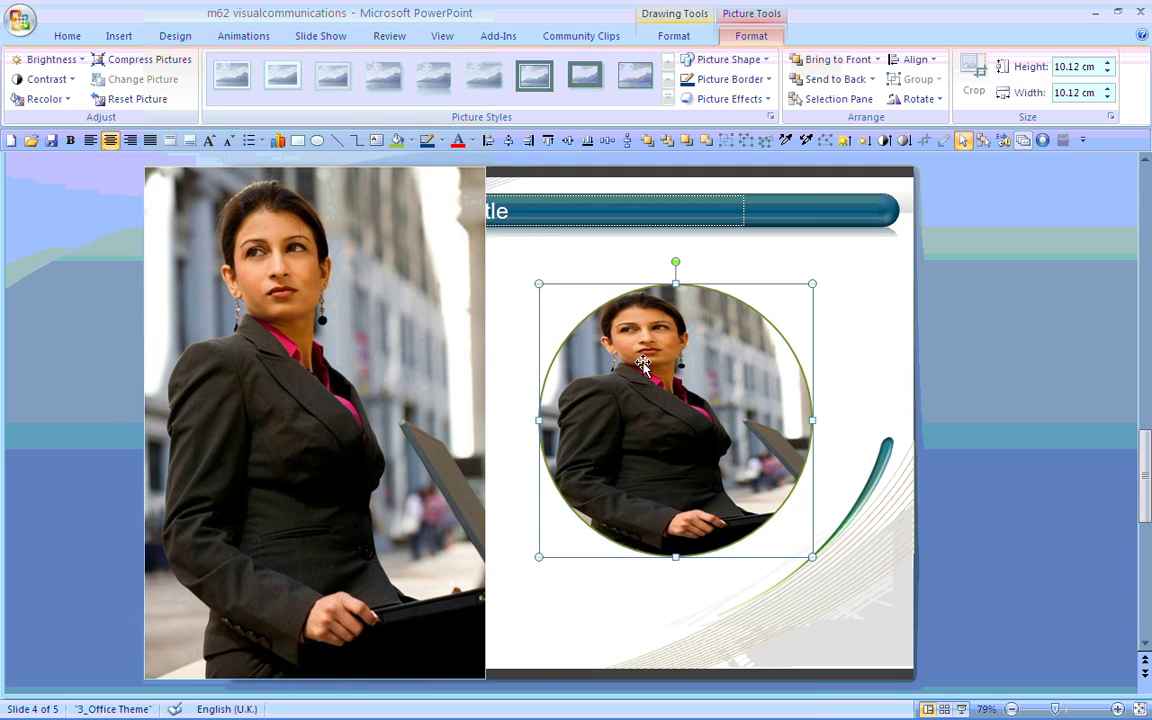
Step: Open the Fill settings of Format Picture for the circular photo
right_click(643, 365)
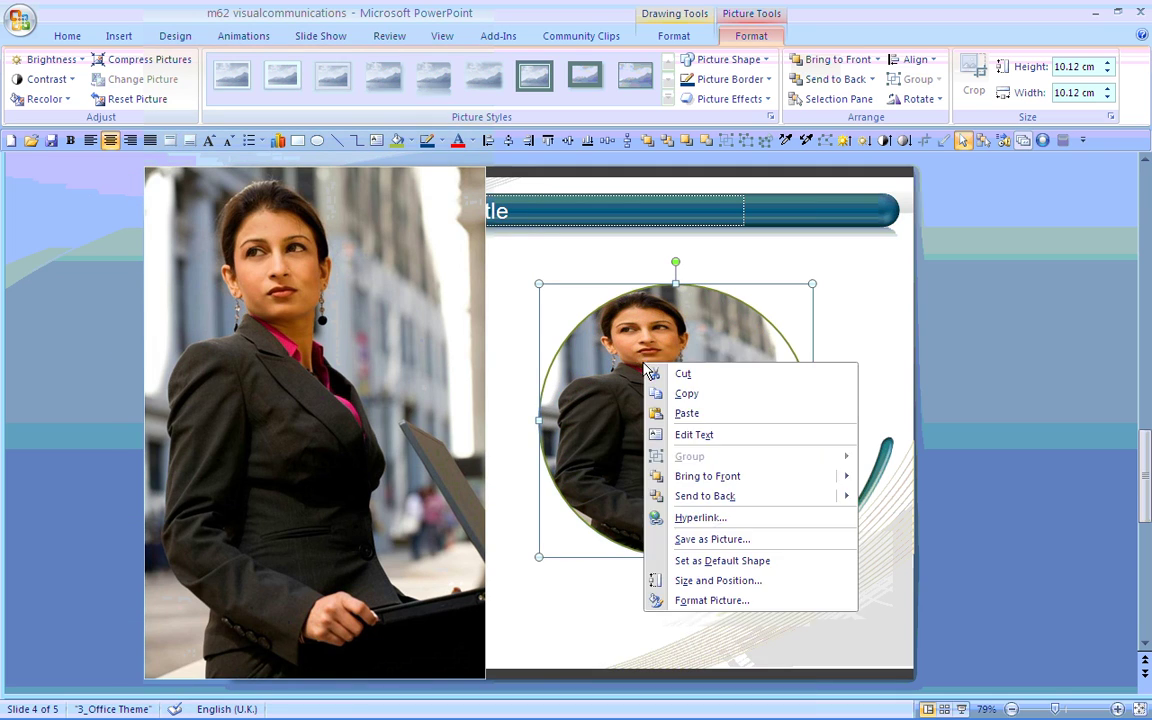
left_click(728, 601)
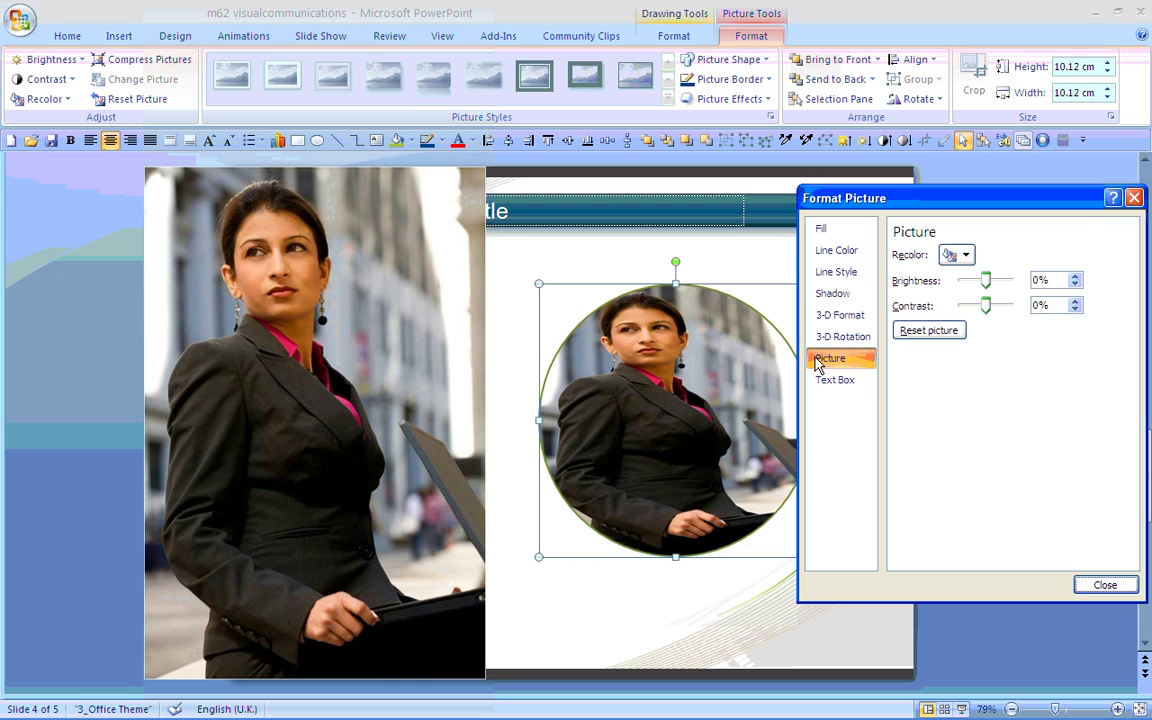
left_click(820, 227)
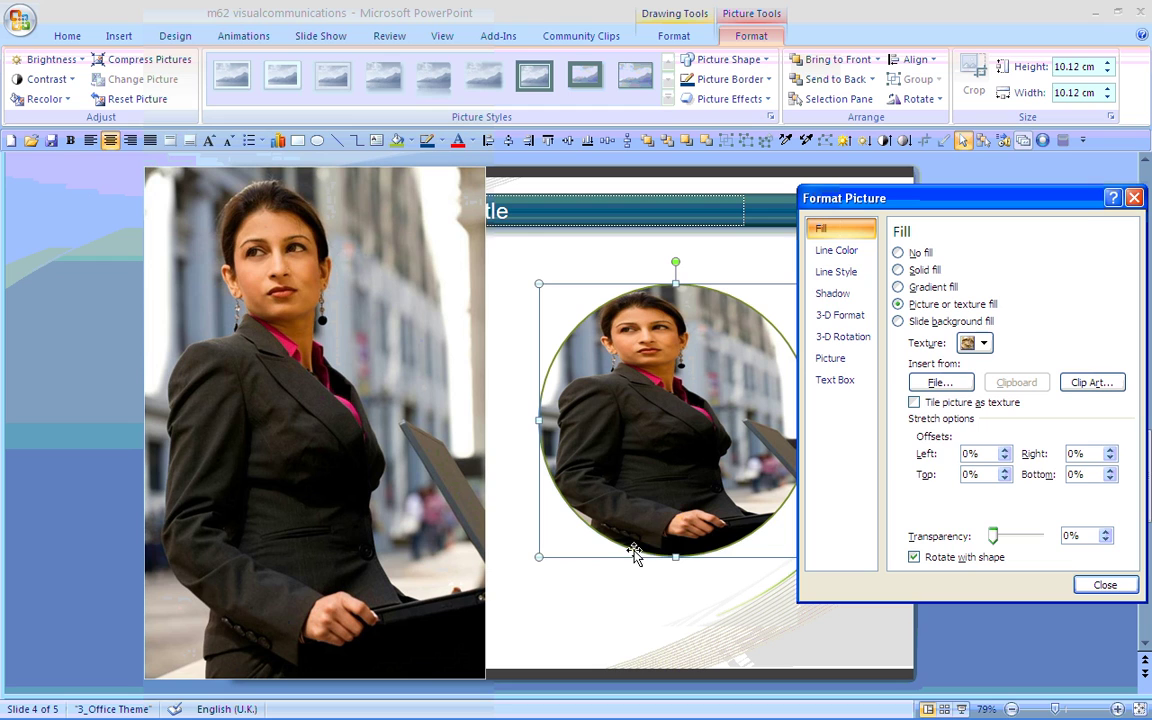
left_click(670, 616)
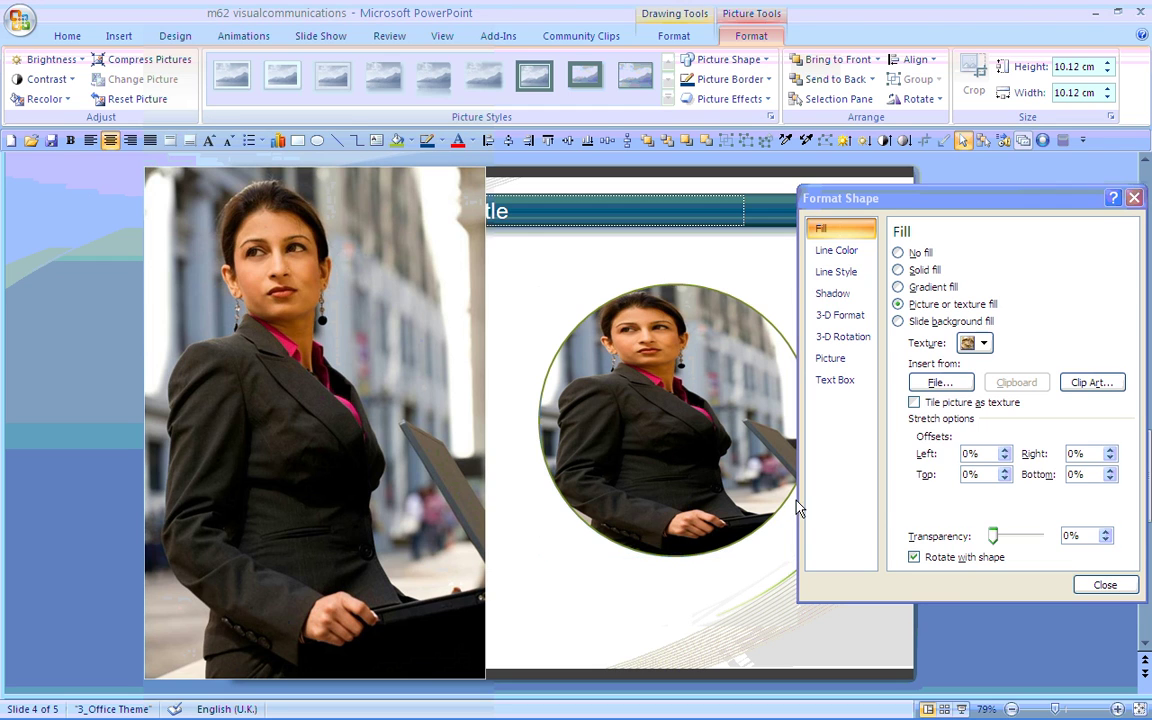
left_click(718, 369)
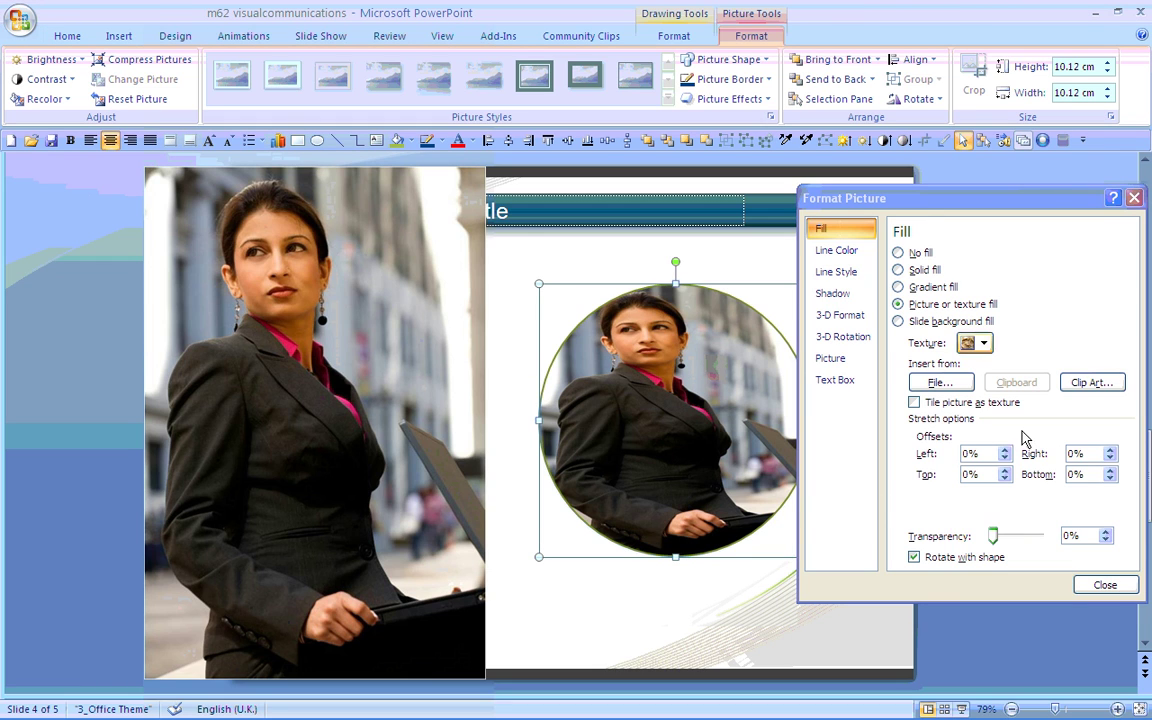
Step: Lower the picture fill's bottom stretch offset step by step to -37%
left_click(1109, 478)
left_click(1109, 478)
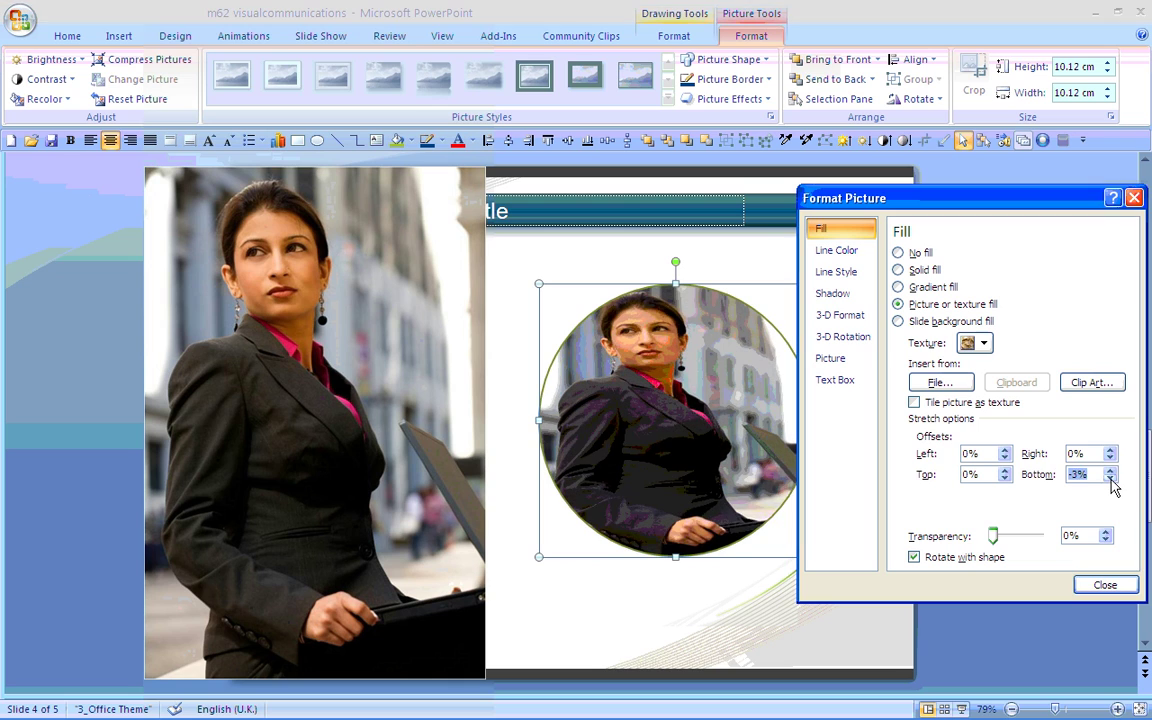
left_click(1109, 478)
left_click(1109, 478)
left_click(1109, 478)
left_click(1109, 478)
left_click(1110, 479)
left_click(1110, 479)
left_click(1110, 479)
left_click(1110, 479)
left_click(1110, 479)
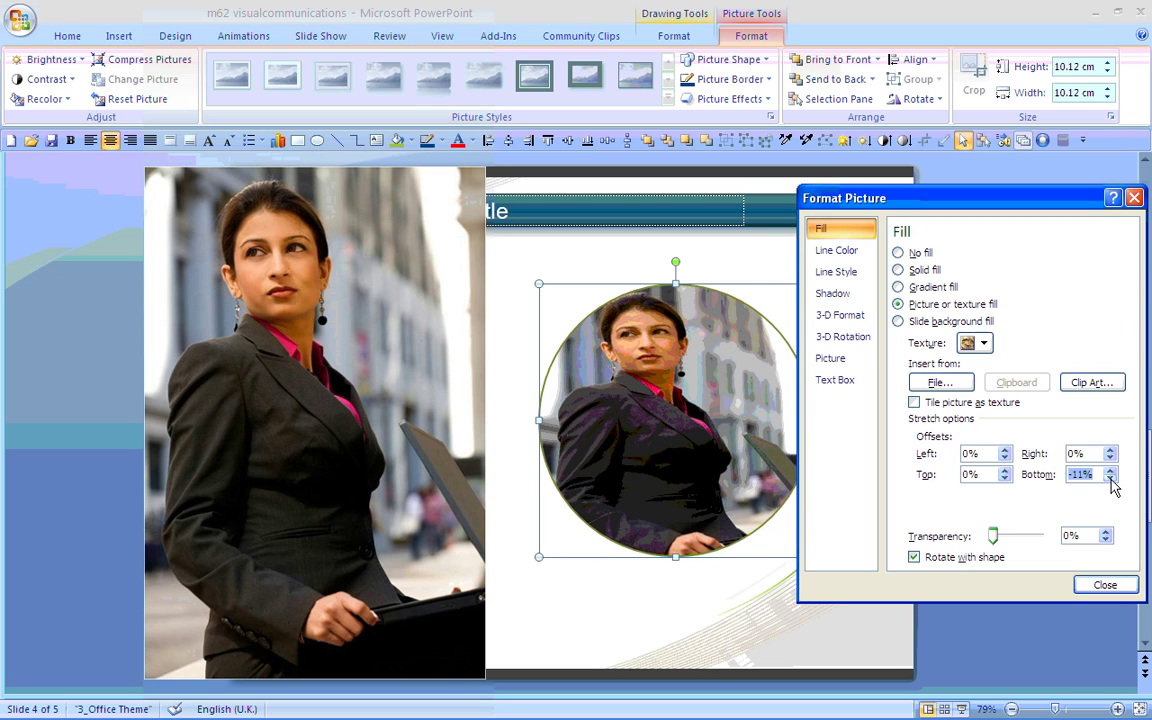
left_click(1110, 479)
left_click(1110, 479)
left_click(1110, 479)
left_click(1110, 479)
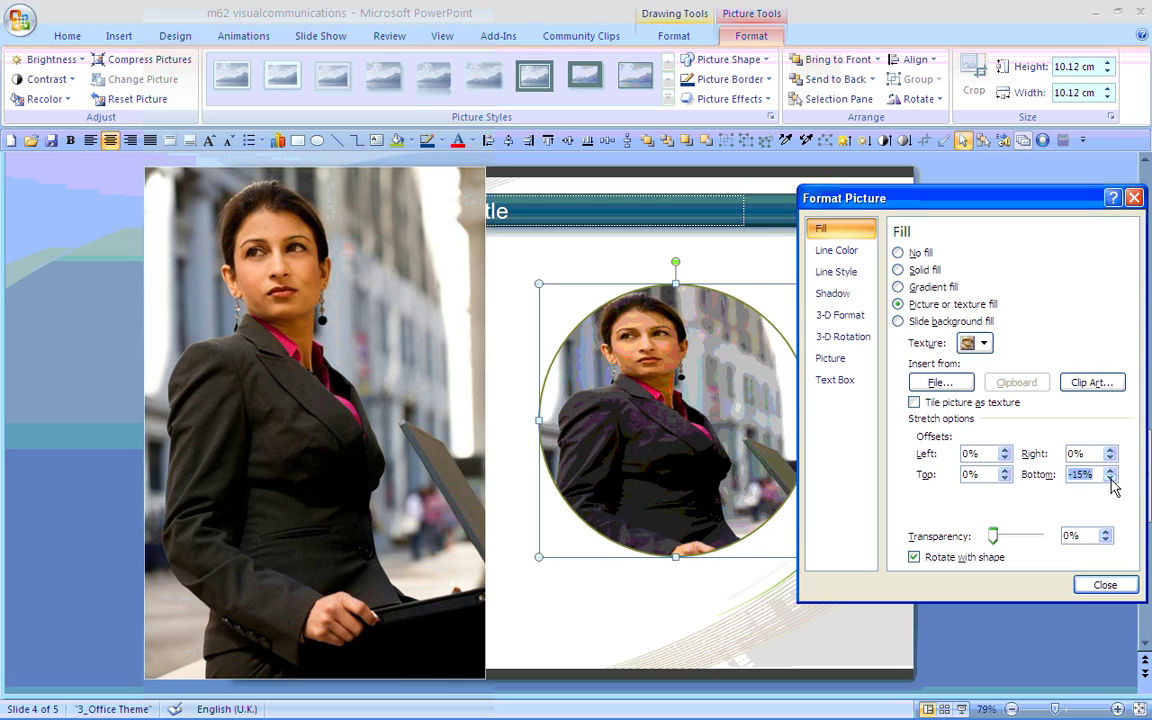
left_click(1110, 479)
left_click(1110, 479)
left_click(1110, 479)
left_click(1110, 479)
left_click(1110, 479)
left_click(1110, 479)
left_click(1110, 479)
left_click(1110, 479)
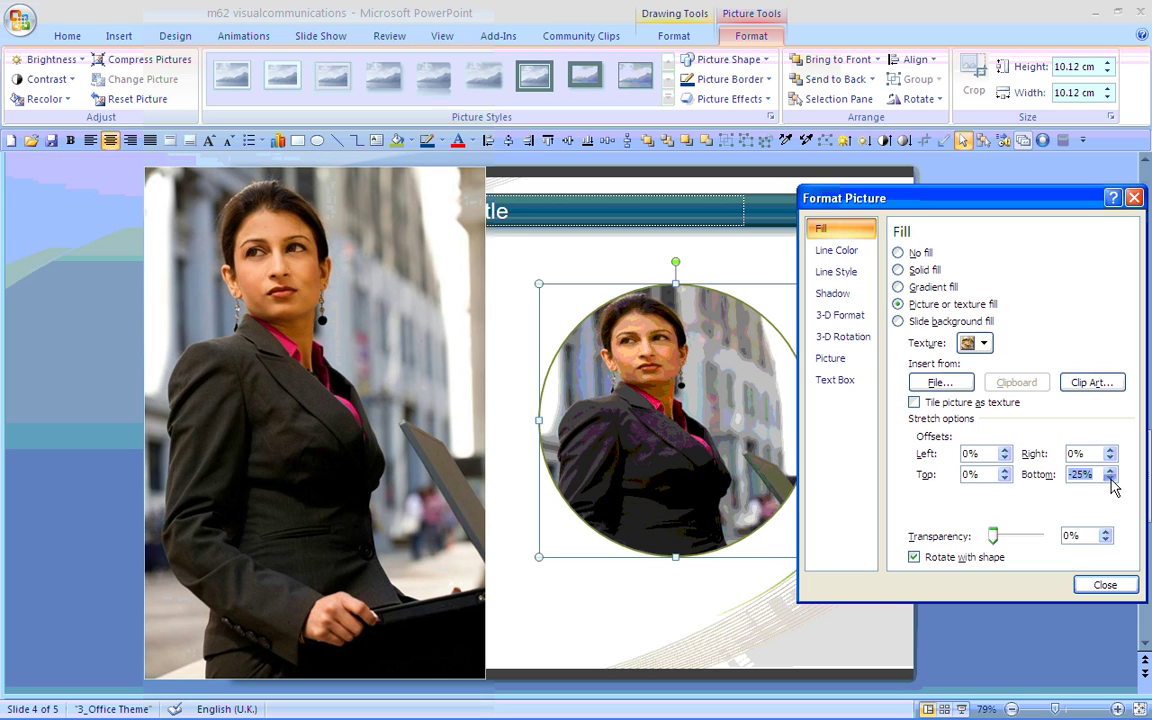
left_click(1110, 479)
left_click(1110, 479)
left_click(1110, 479)
left_click(1110, 479)
left_click(1110, 479)
left_click(1110, 479)
left_click(1110, 479)
left_click(1110, 479)
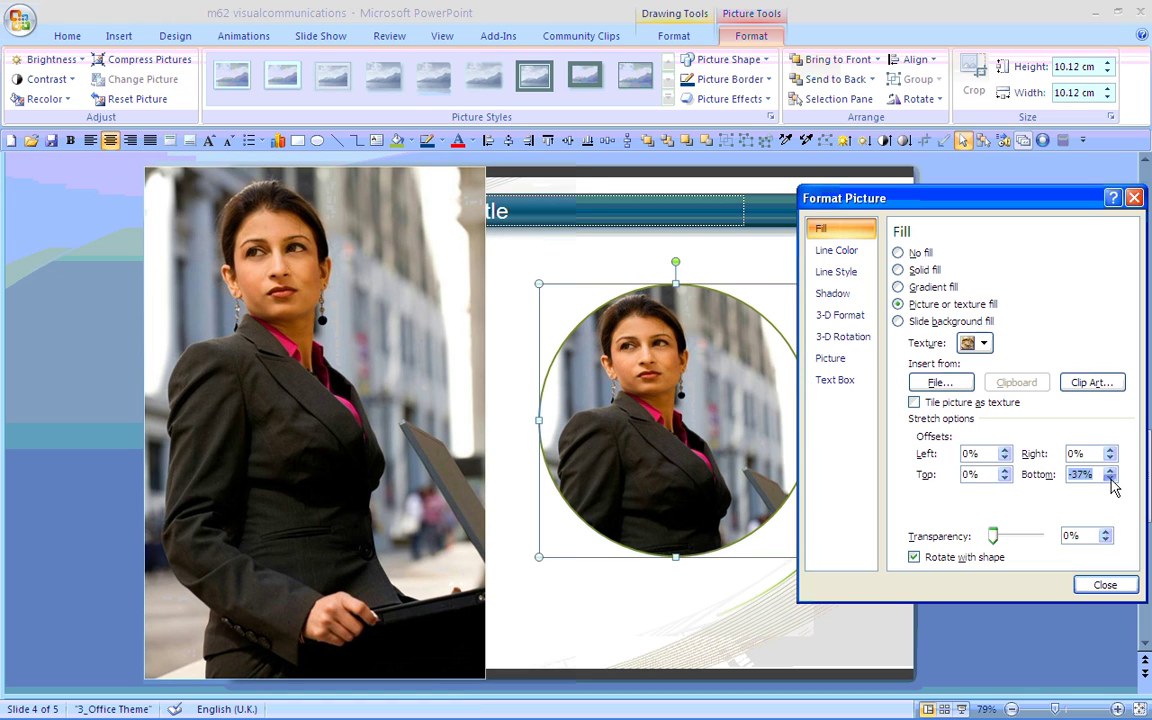
left_click(1110, 479)
left_click(1110, 479)
left_click(1110, 479)
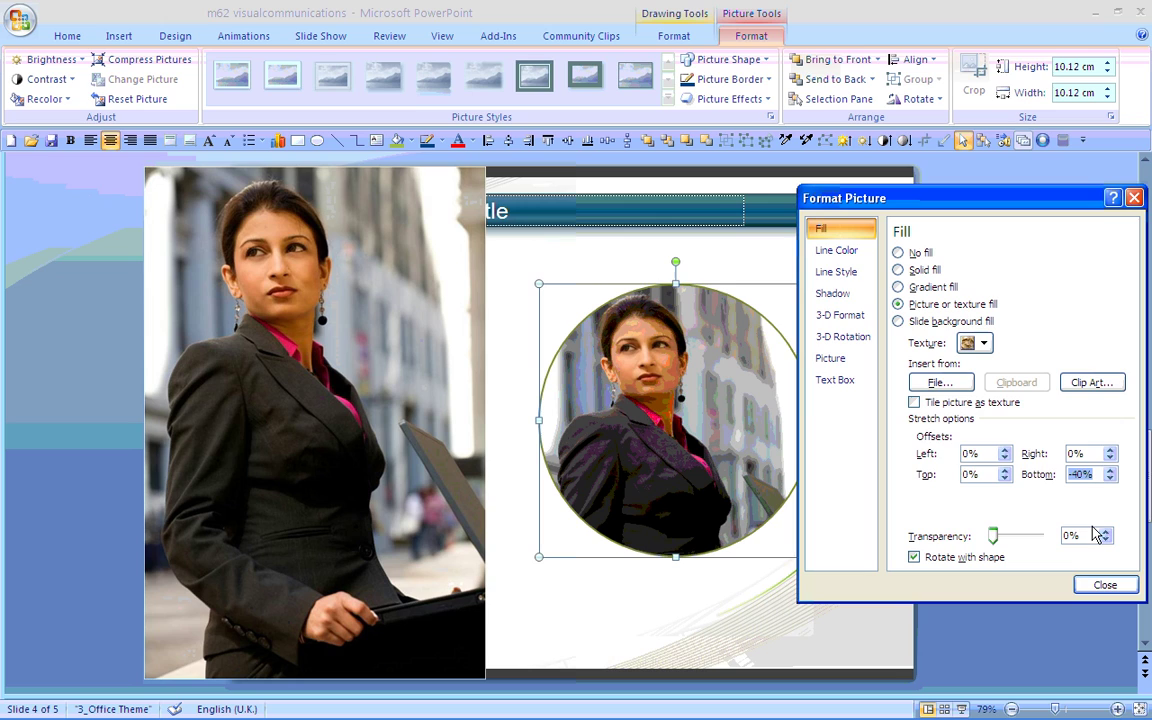
Step: Close the Format Picture dialog
left_click(1105, 584)
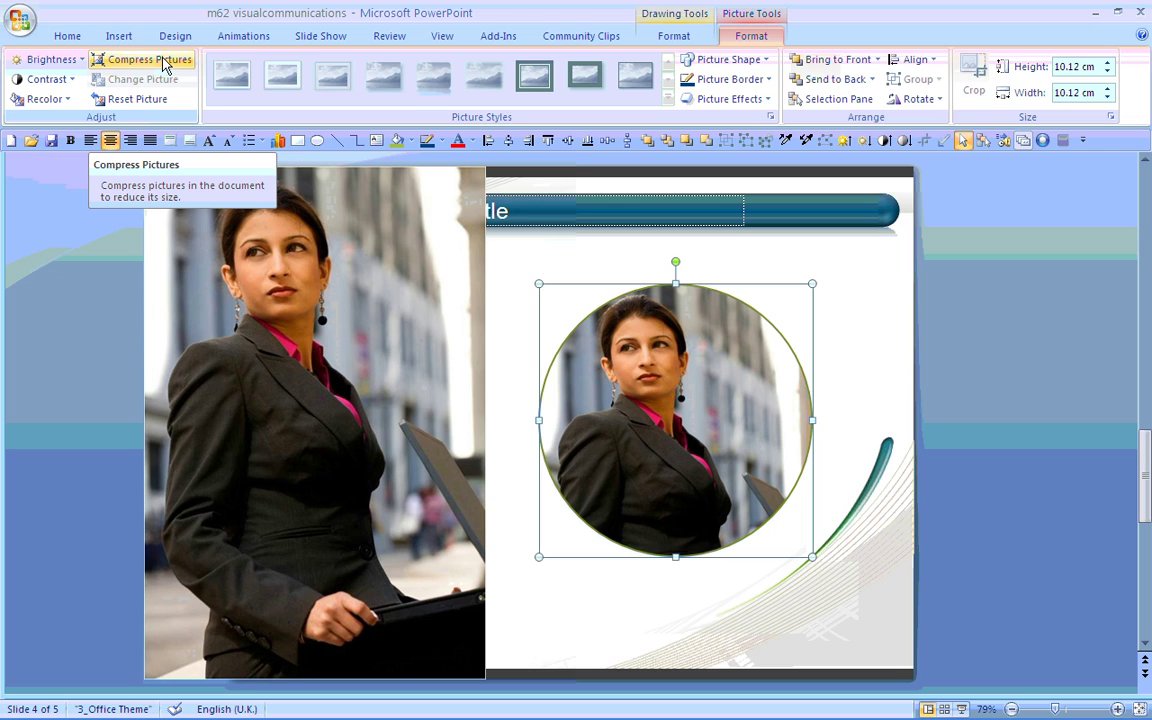
Step: Compress the pictures with Screen (150 ppi) target output and apply it
left_click(155, 62)
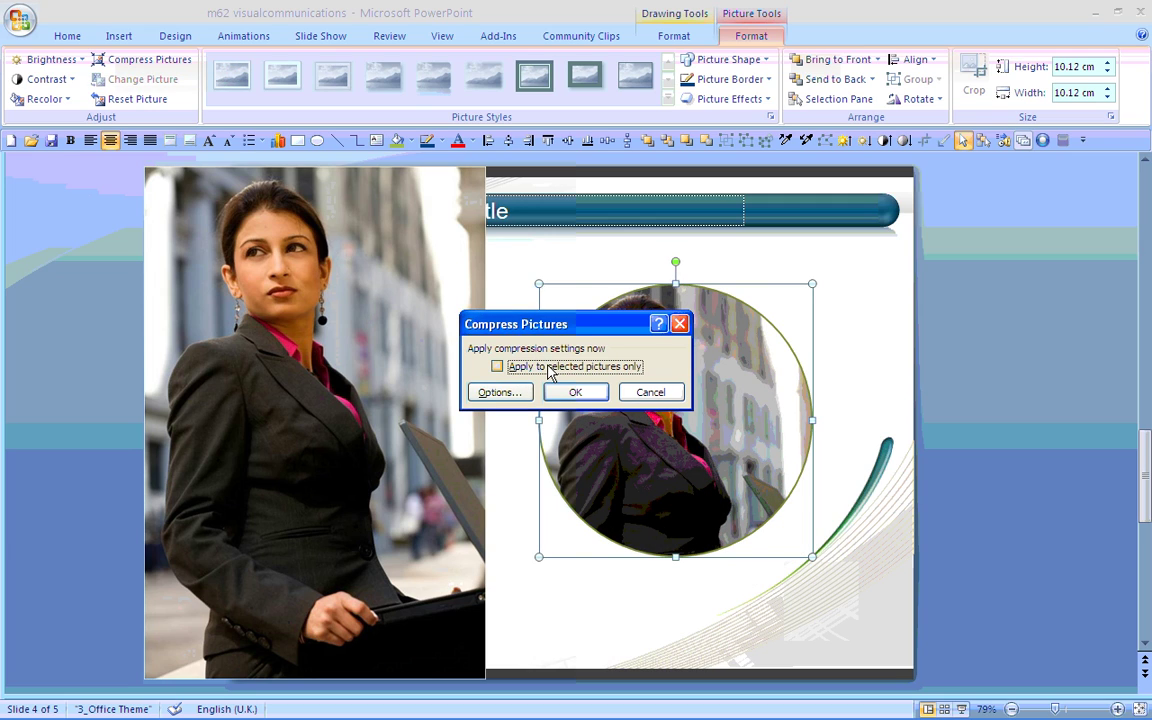
left_click(500, 392)
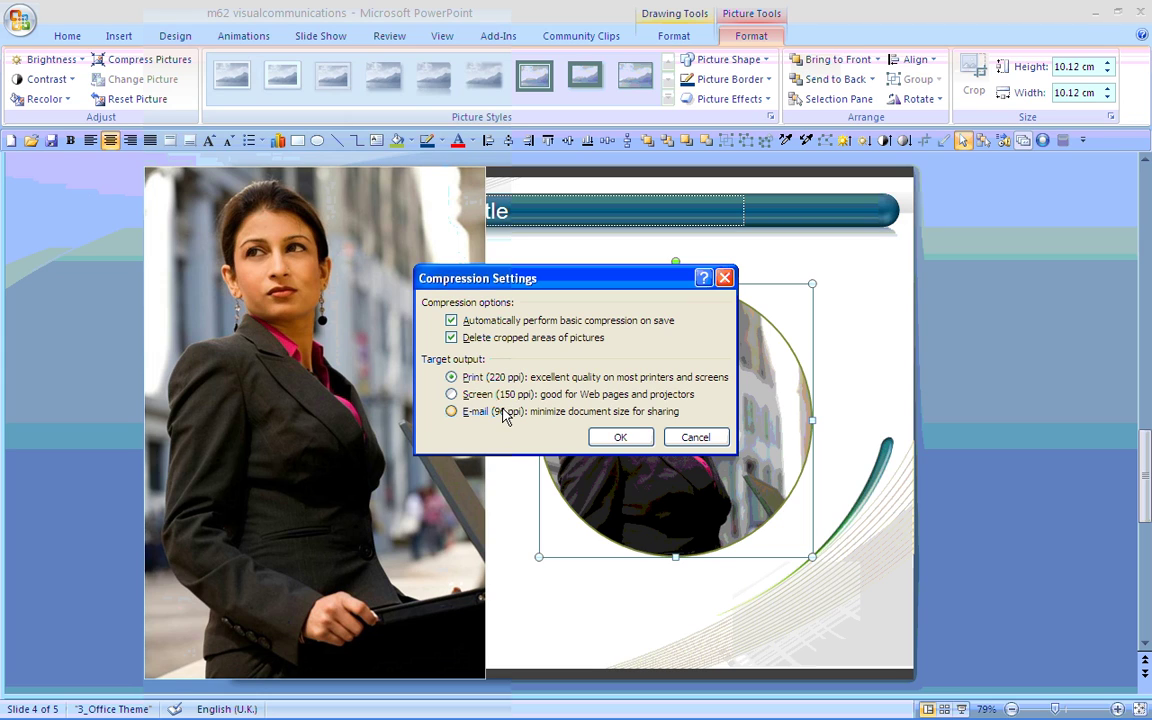
left_click(505, 397)
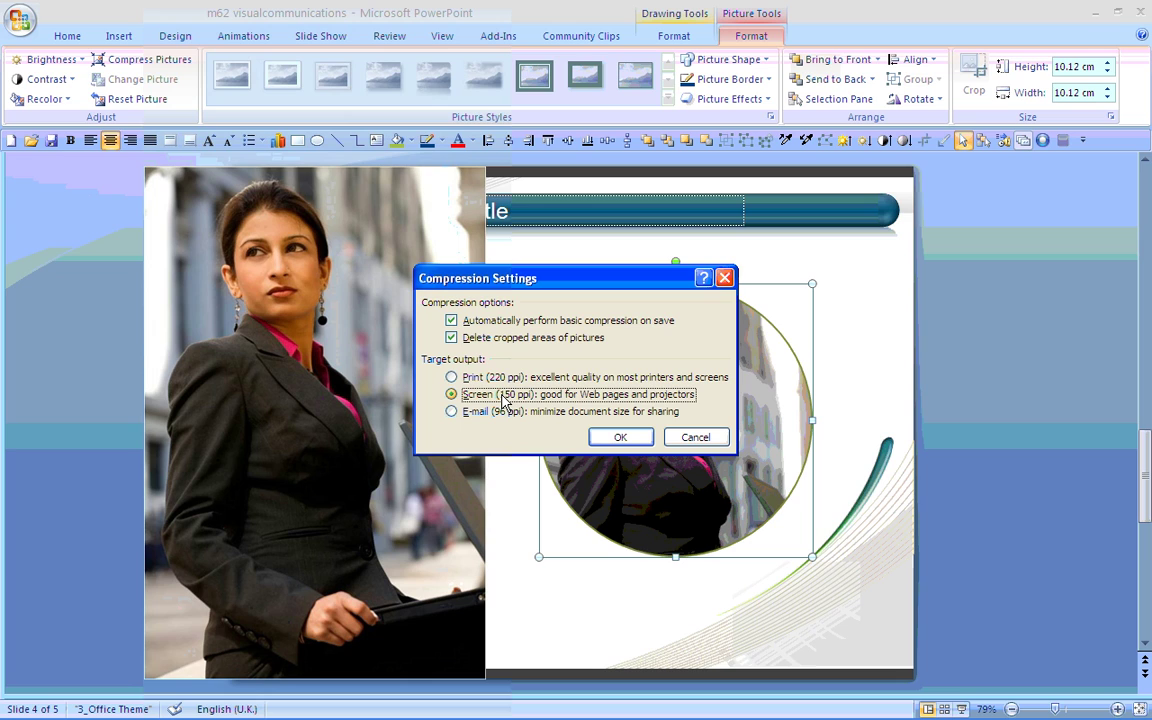
left_click(622, 438)
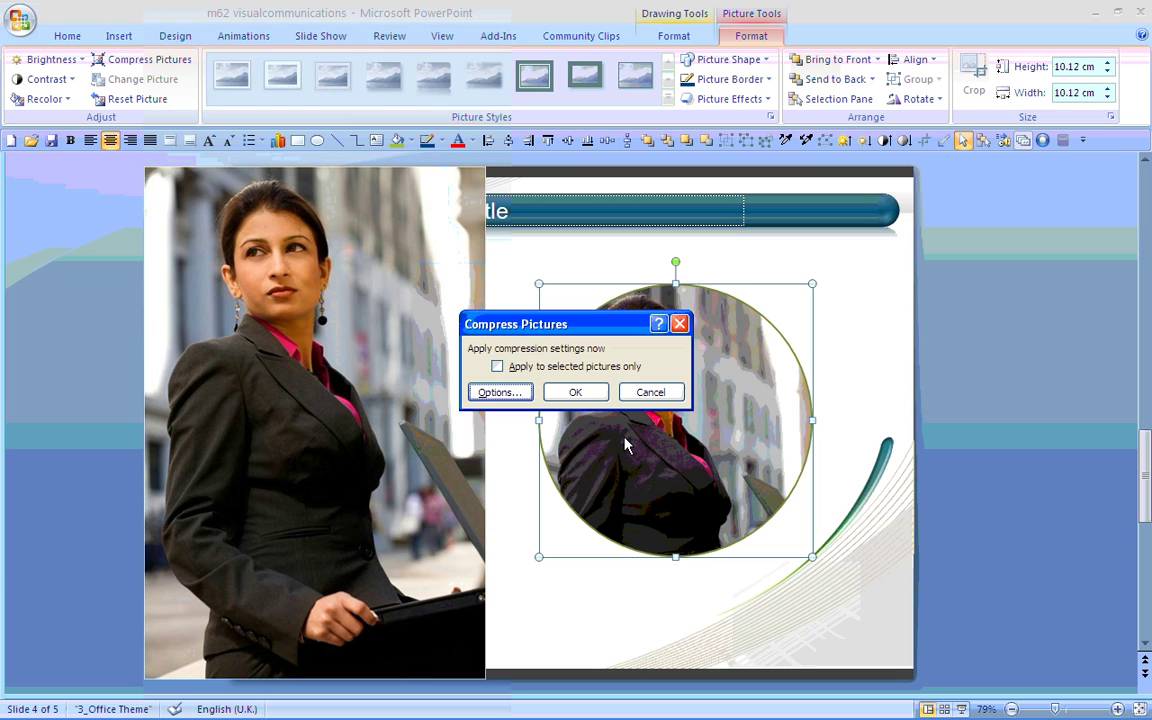
left_click(576, 395)
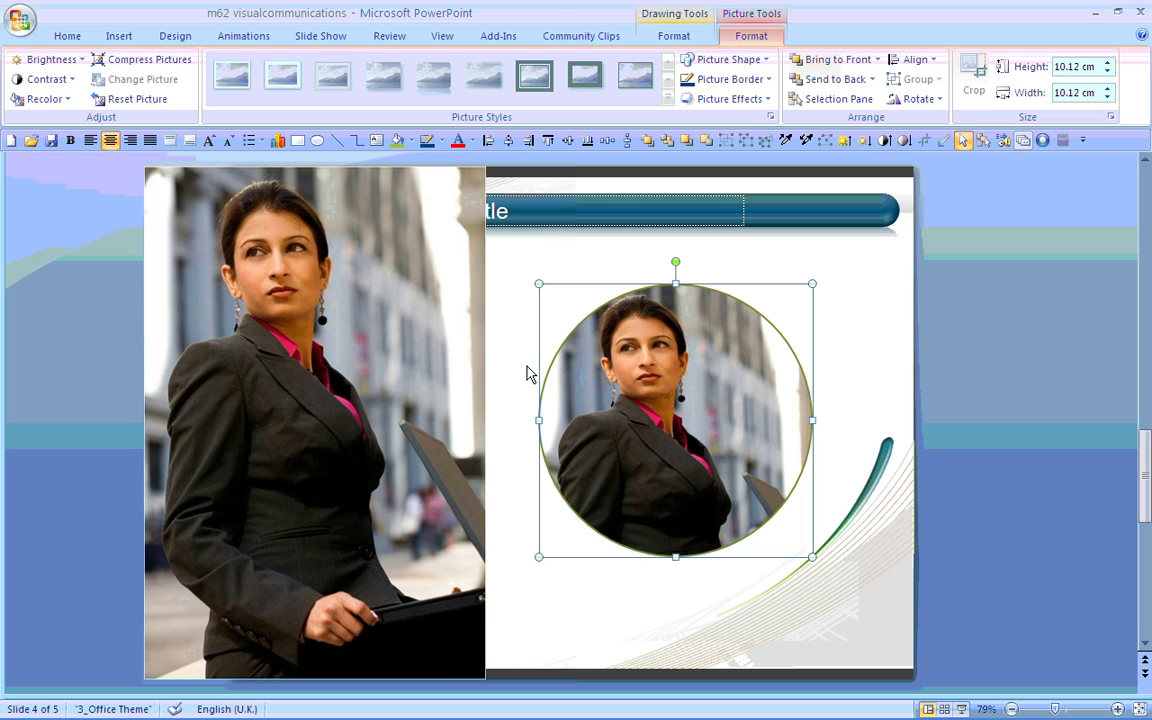
Step: Duplicate the circular picture with Ctrl+D and give the copy No Fill
key("ctrl+d")
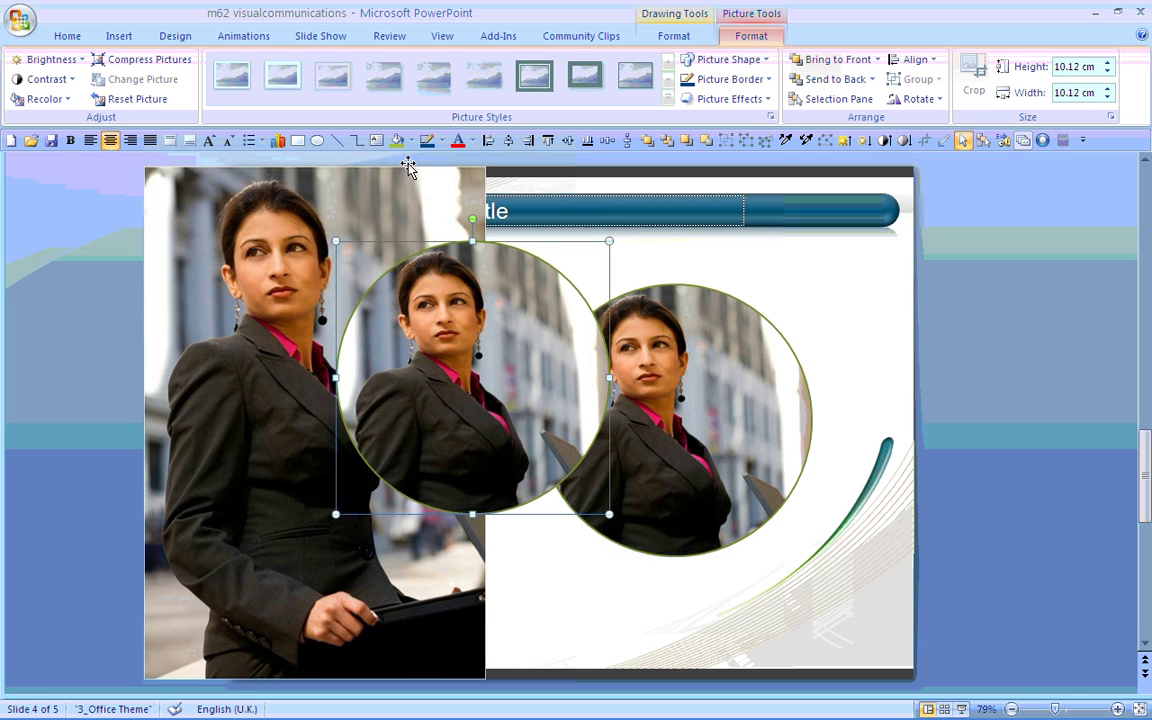
left_click(674, 36)
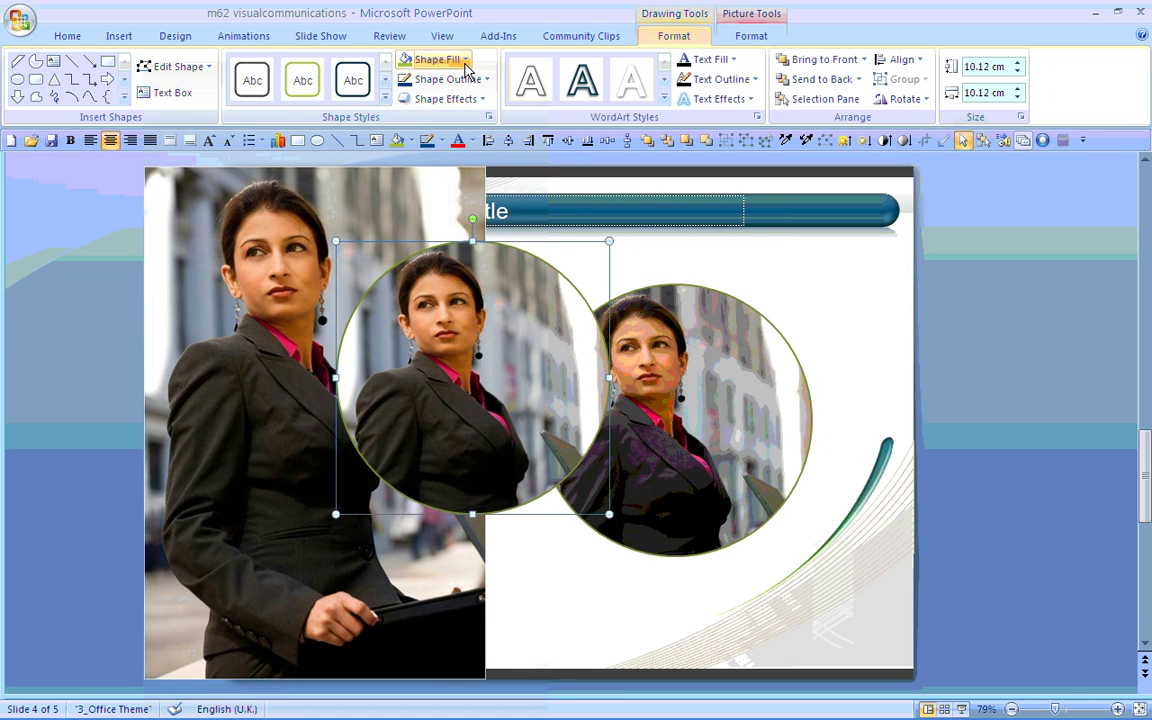
left_click(420, 59)
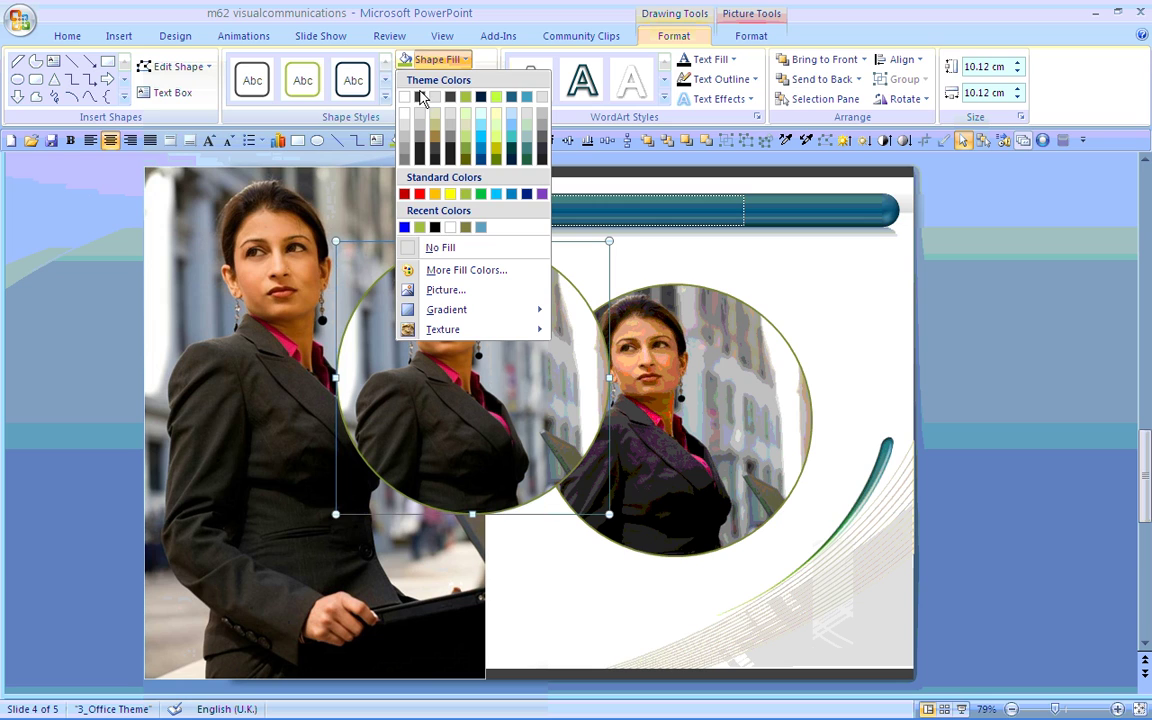
left_click(425, 248)
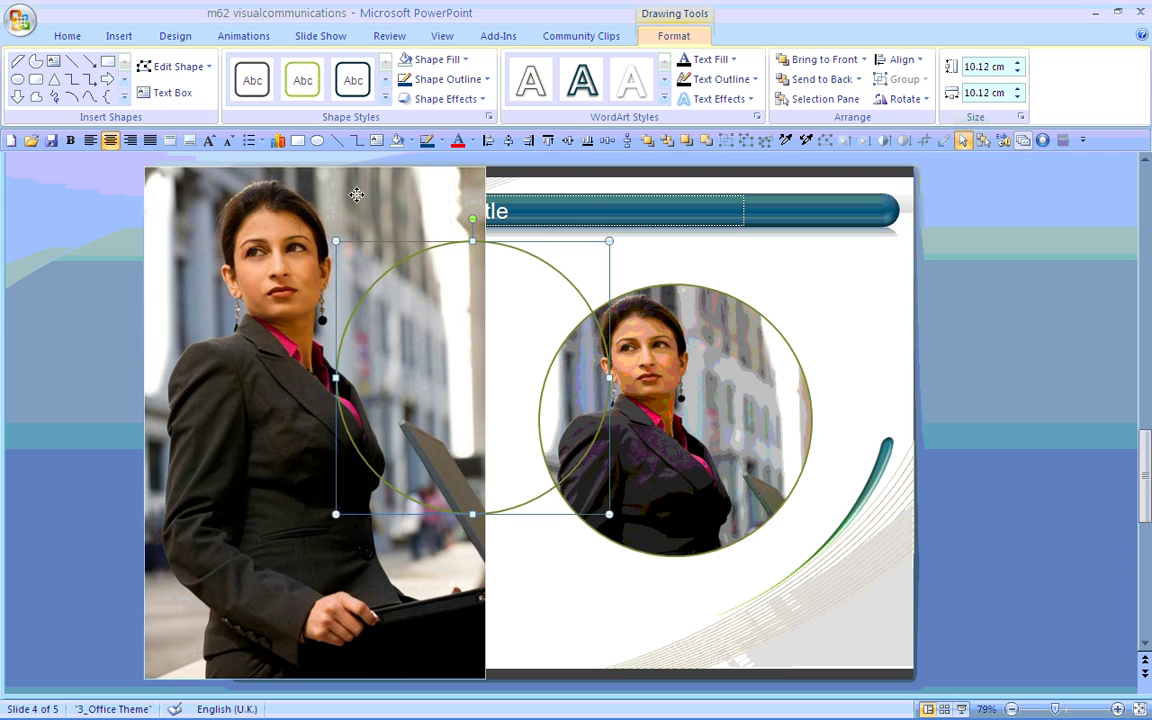
Step: Place the empty circle over the woman's face on the large photo and make its outline red
key("ctrl+z")
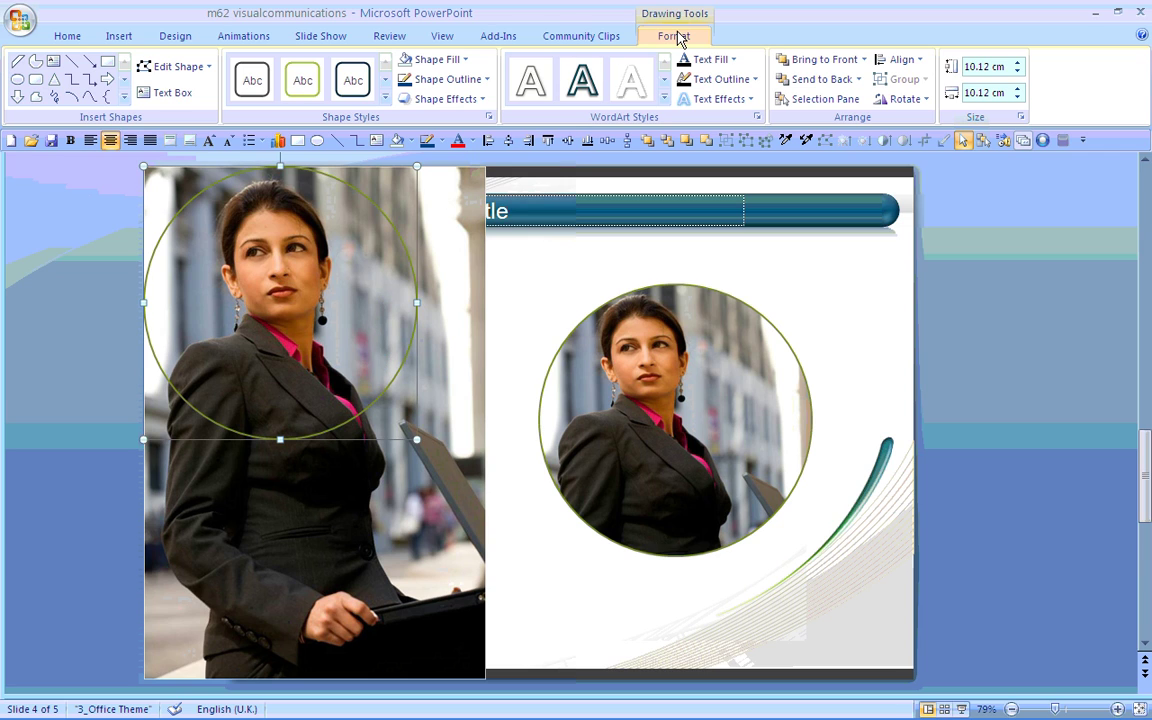
left_click(482, 82)
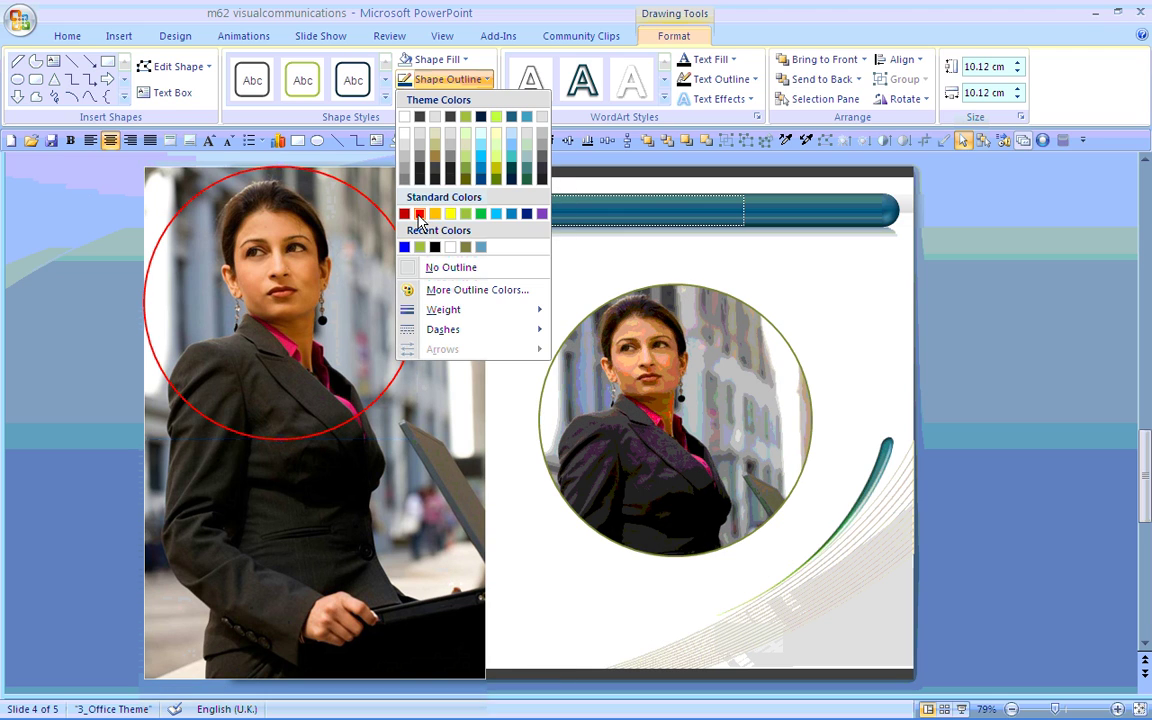
left_click(420, 215)
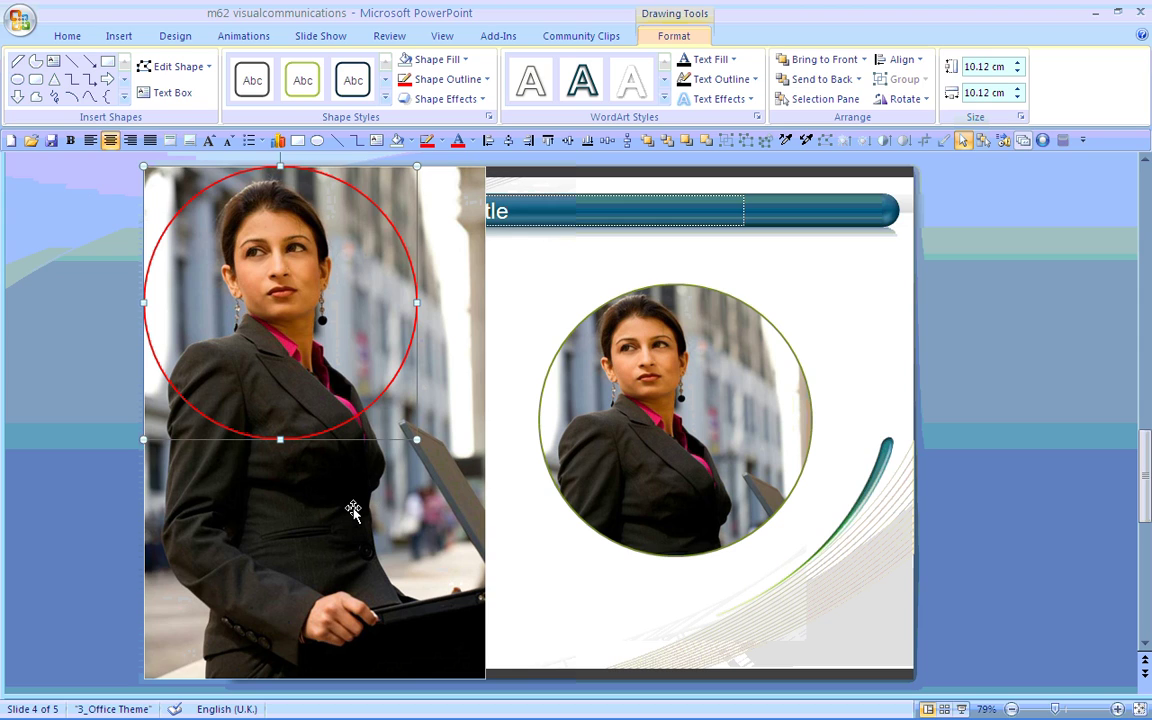
Step: Enlarge the large photo from its corner and nudge the red circle down over the face
left_click(412, 445)
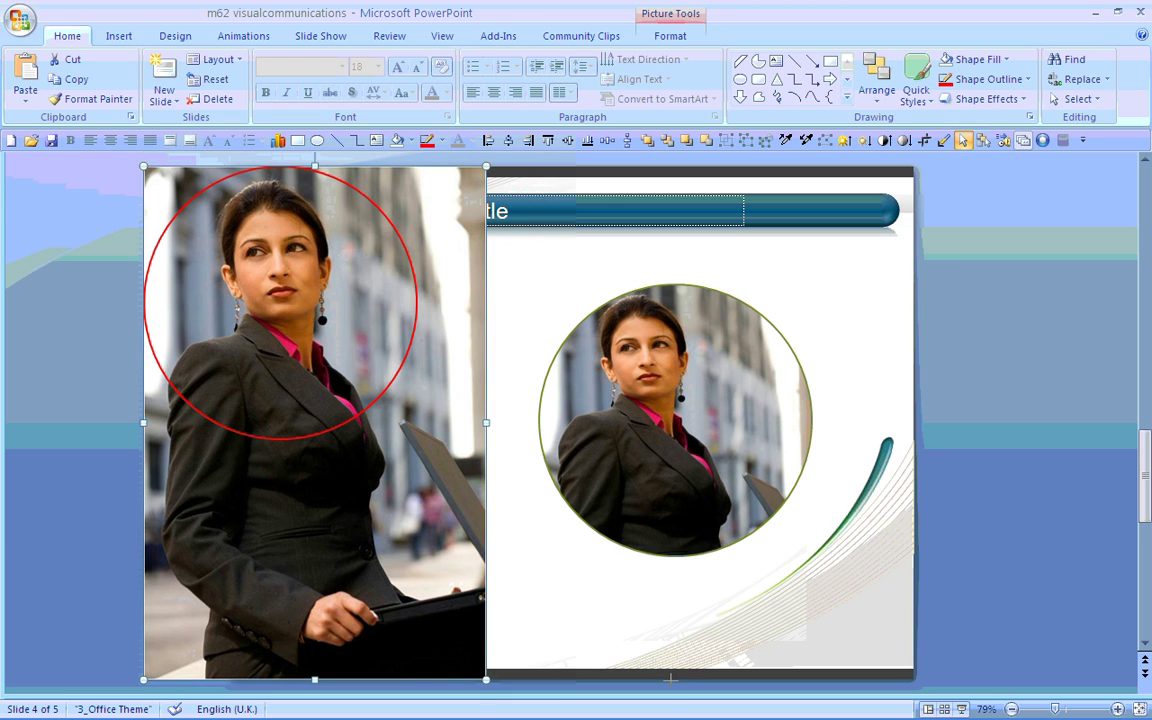
left_click_drag(486, 679, 592, 700)
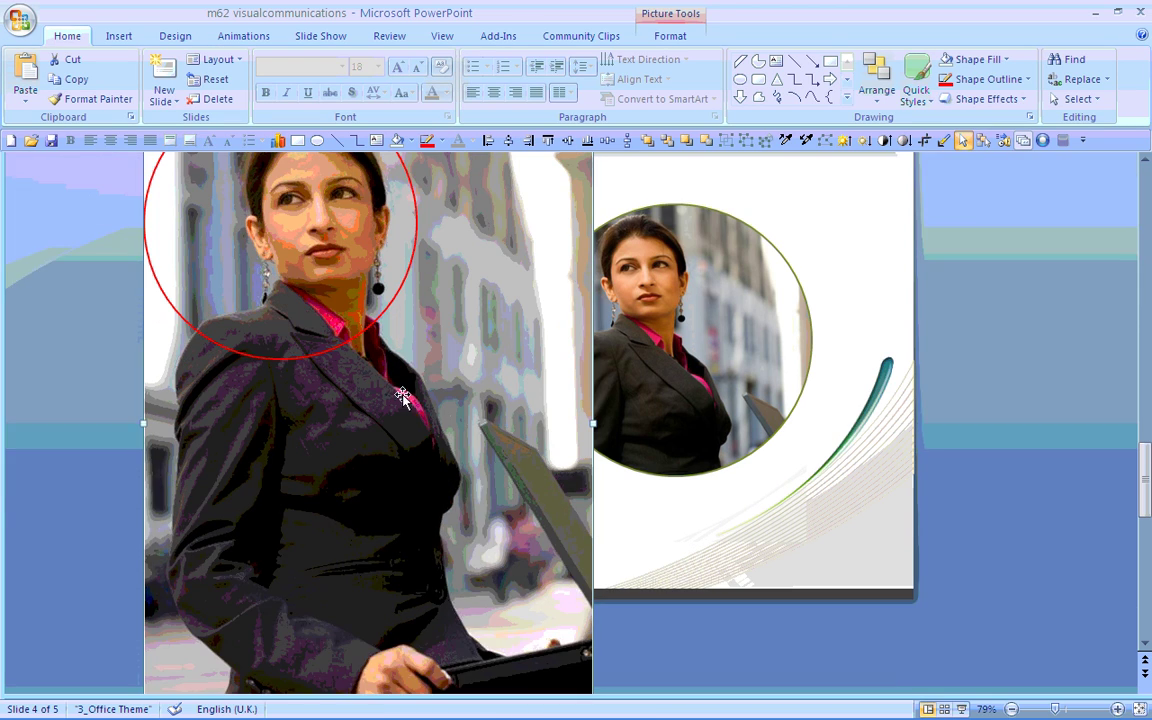
left_click(363, 316)
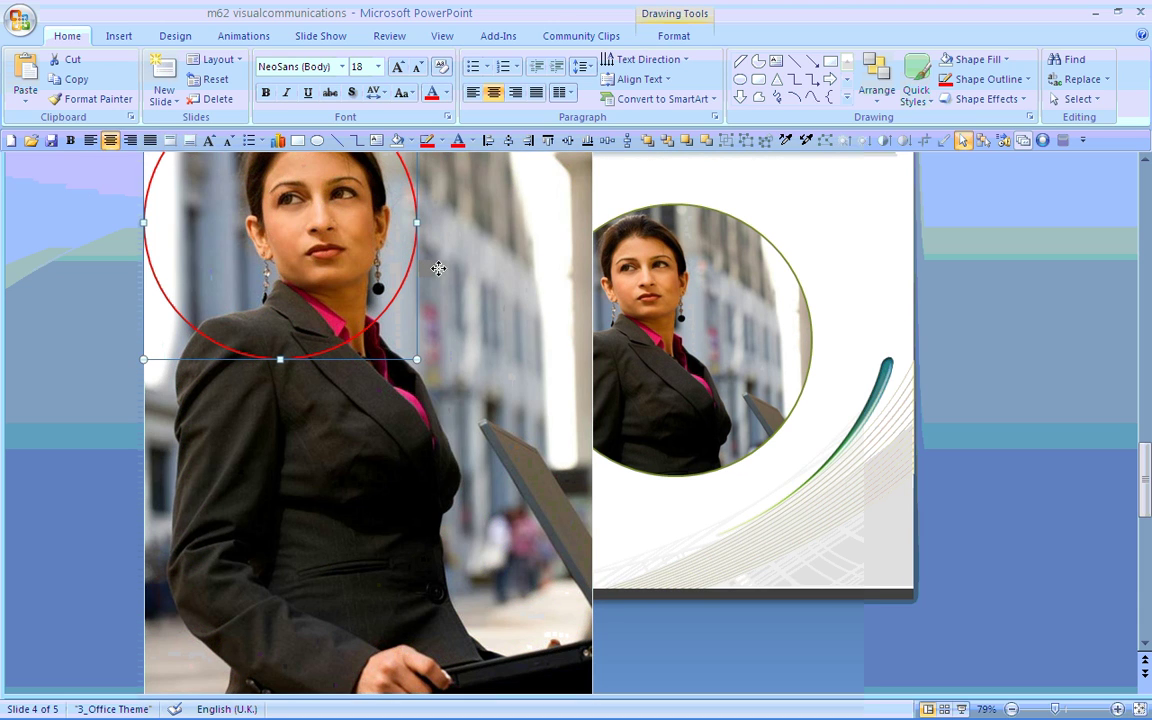
left_click_drag(445, 267, 446, 284)
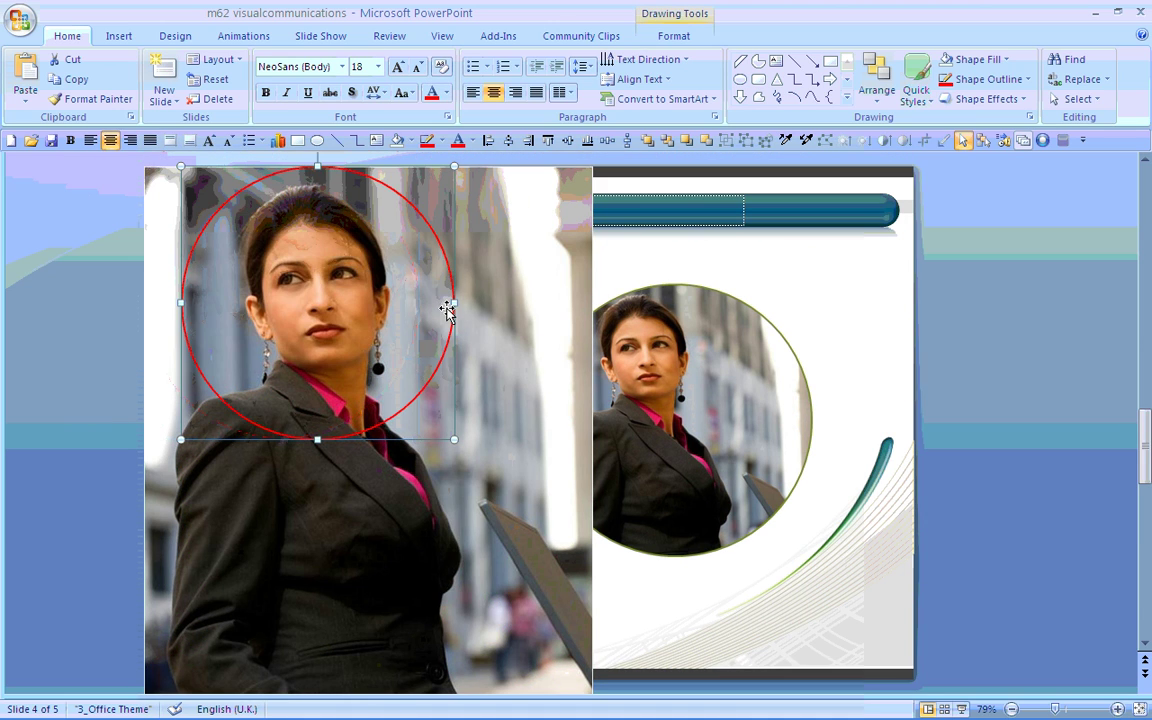
left_click(523, 252)
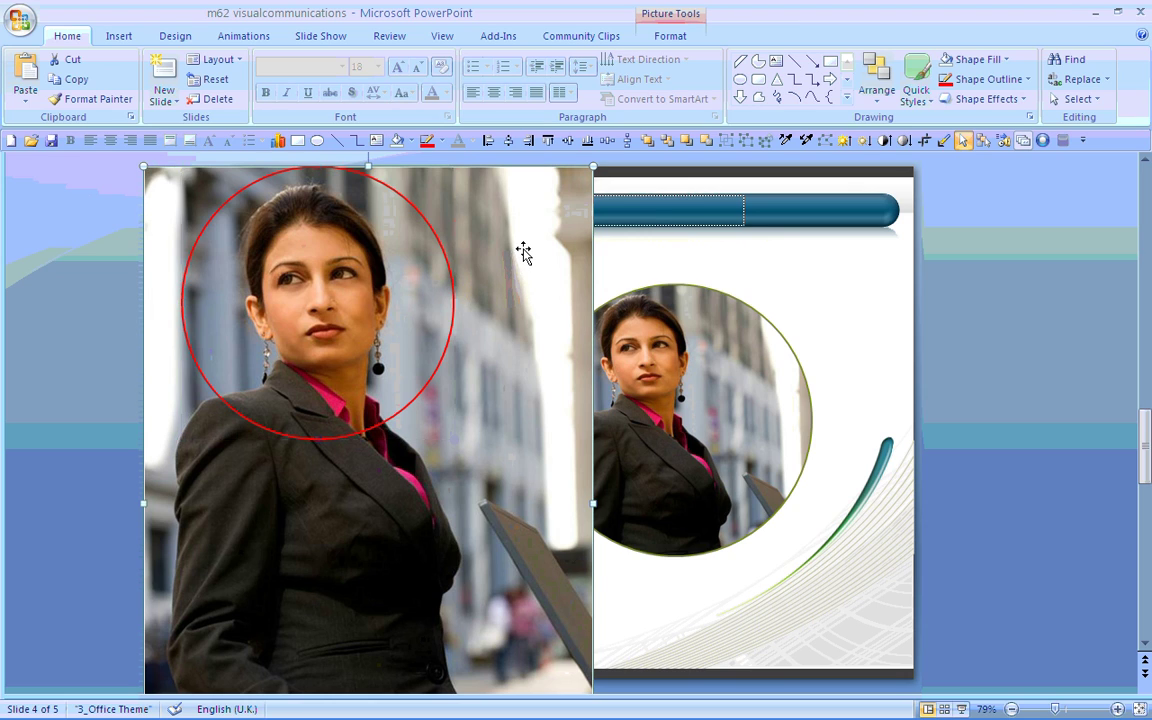
Step: Crop the large photo to the 10.12 cm square bounding the red circle
left_click(679, 36)
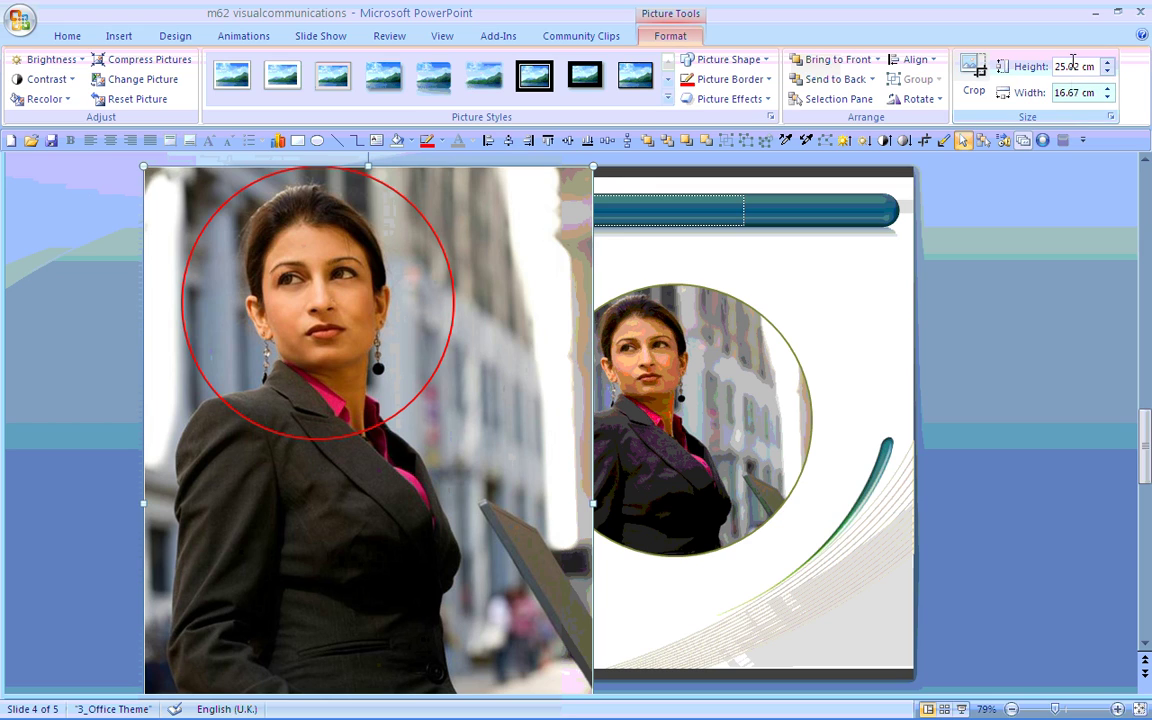
left_click(976, 76)
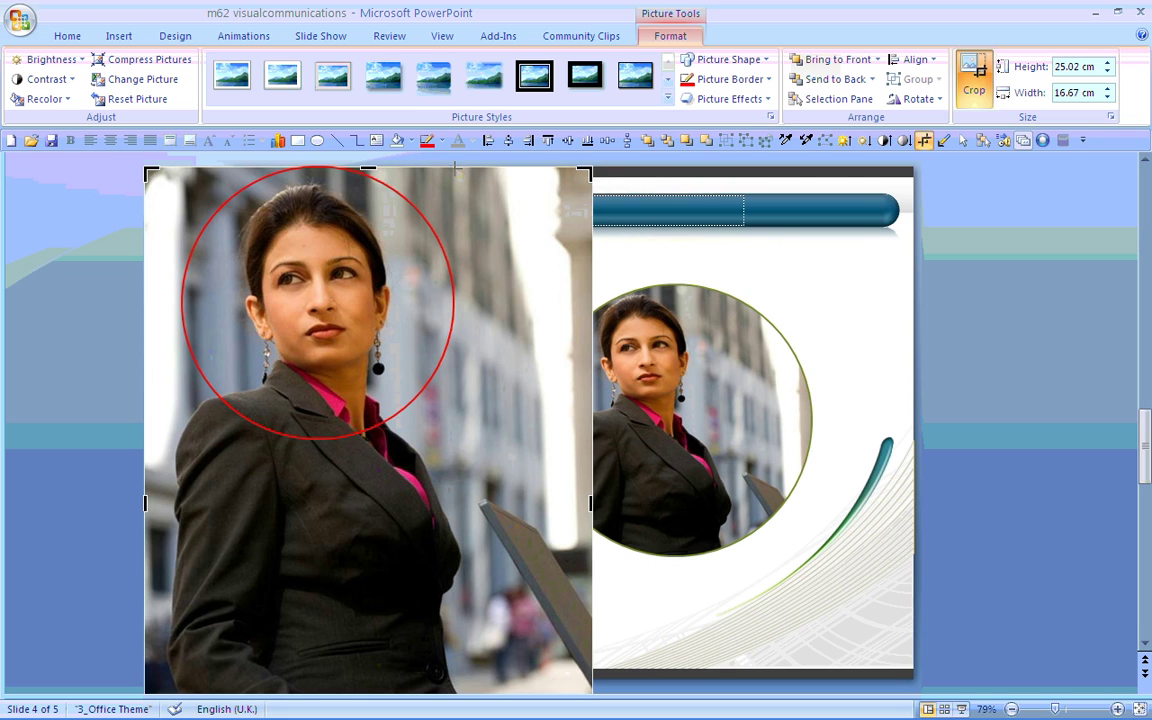
left_click_drag(456, 170, 457, 173)
scroll(458, 175, "down", 2)
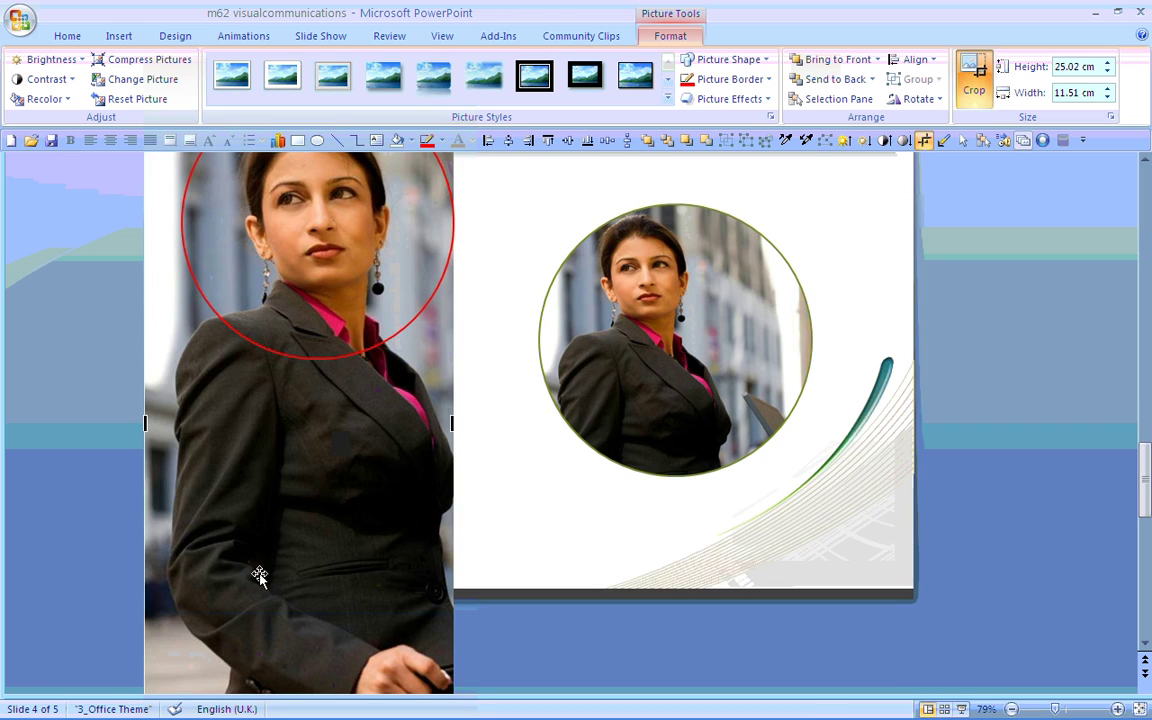
scroll(229, 605, "down", 1)
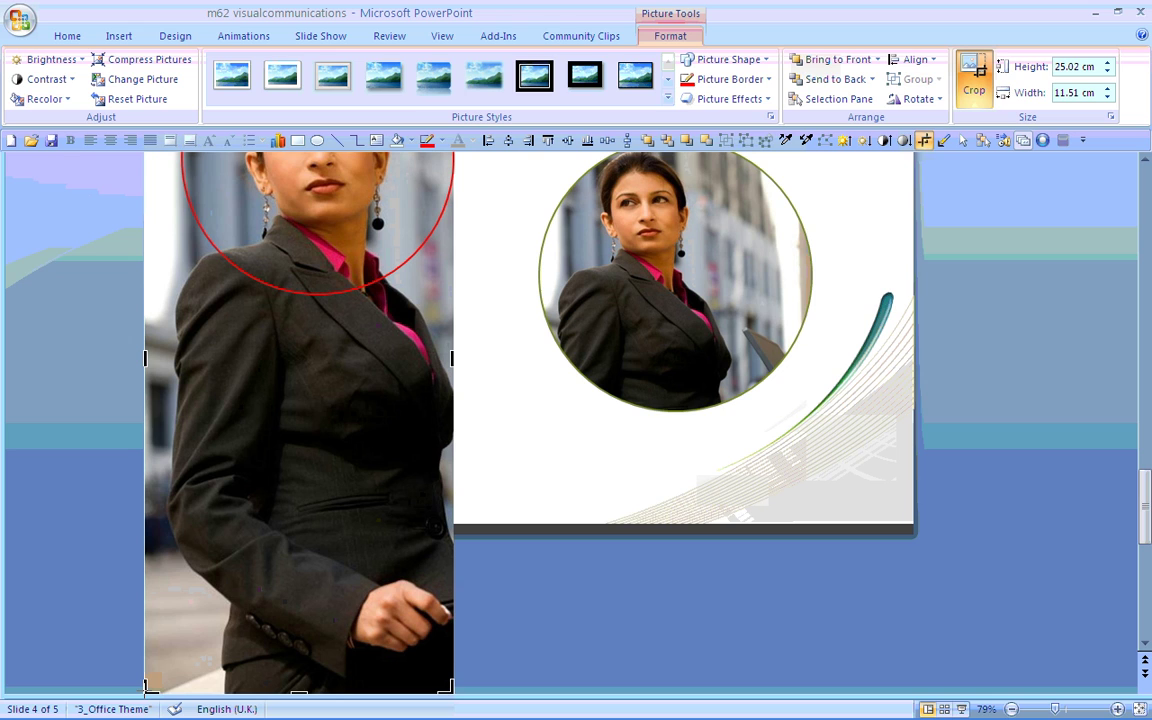
scroll(150, 685, "down", 1)
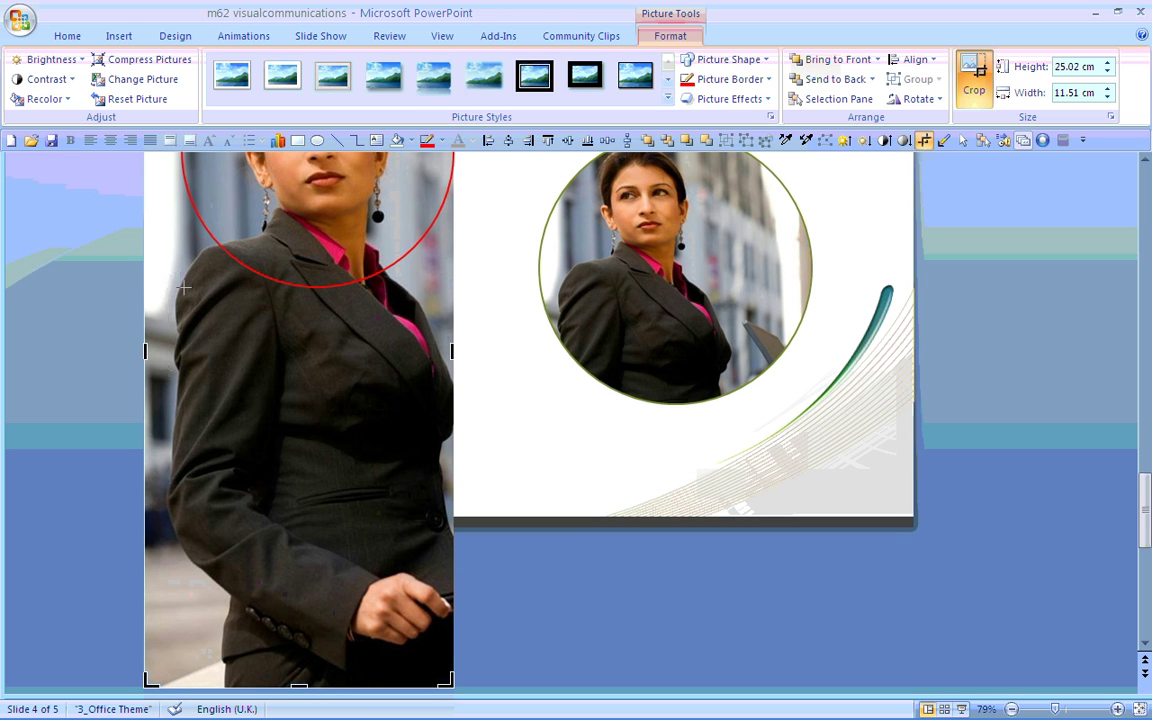
key("ctrl+z")
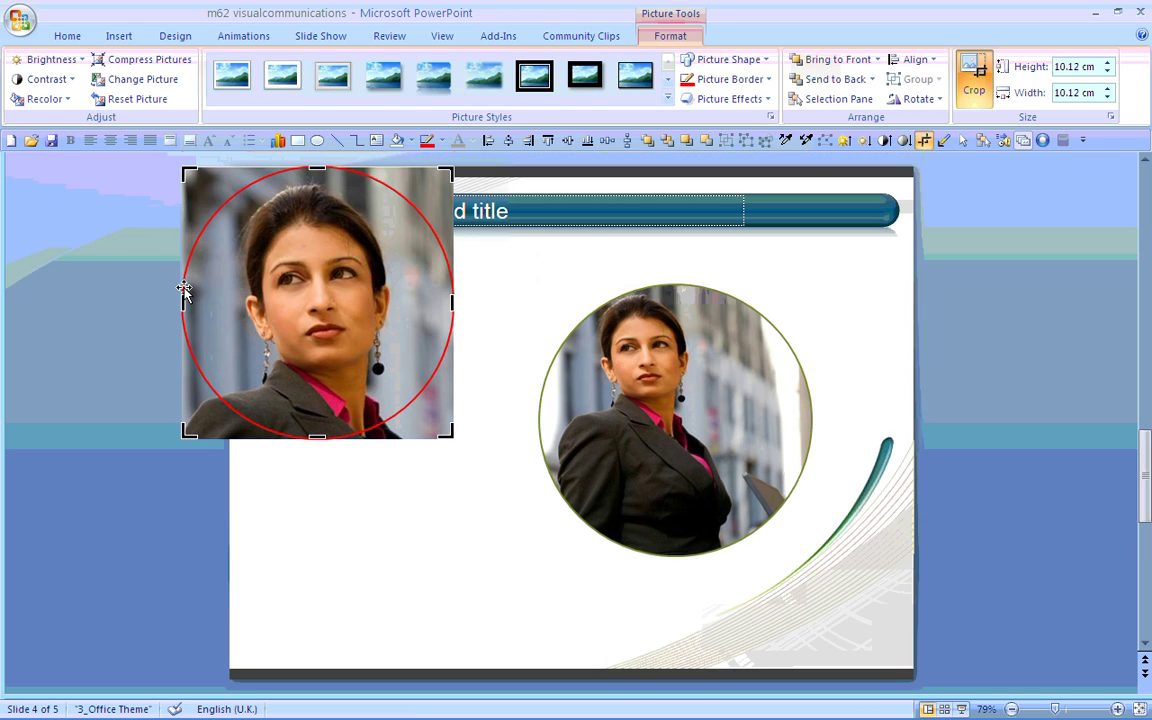
left_click(105, 320)
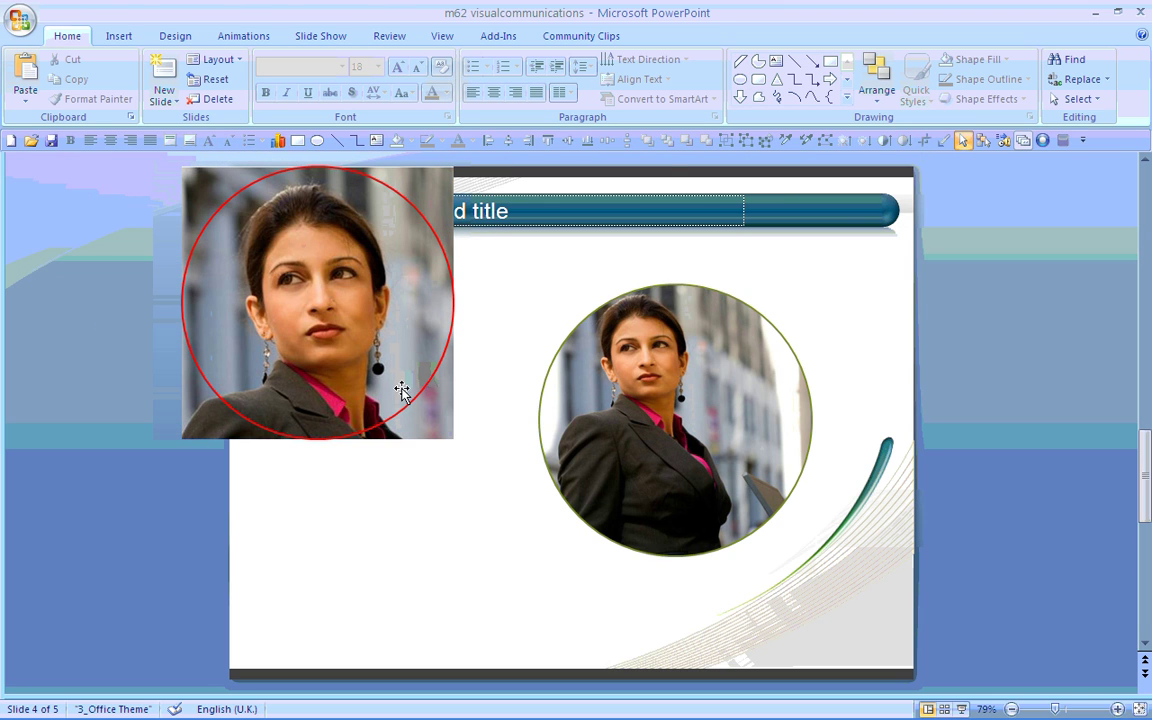
Step: Move the cropped face photo down and right, then bring up its context options
left_click(376, 392)
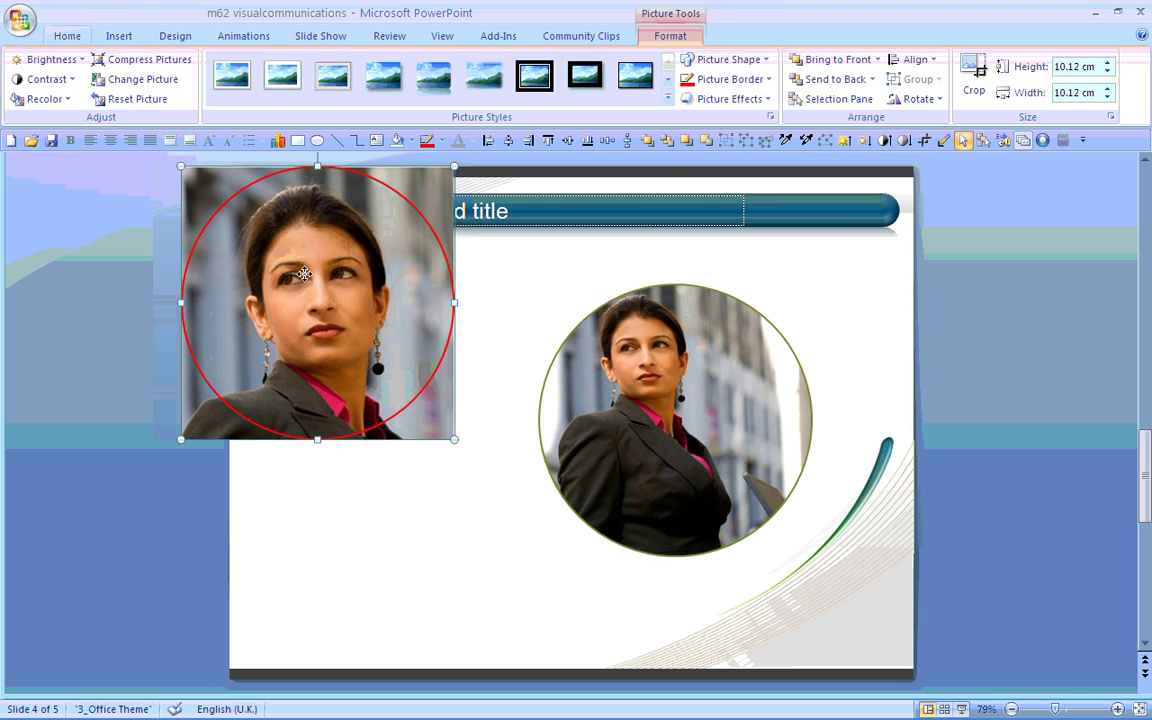
left_click_drag(397, 416, 525, 614)
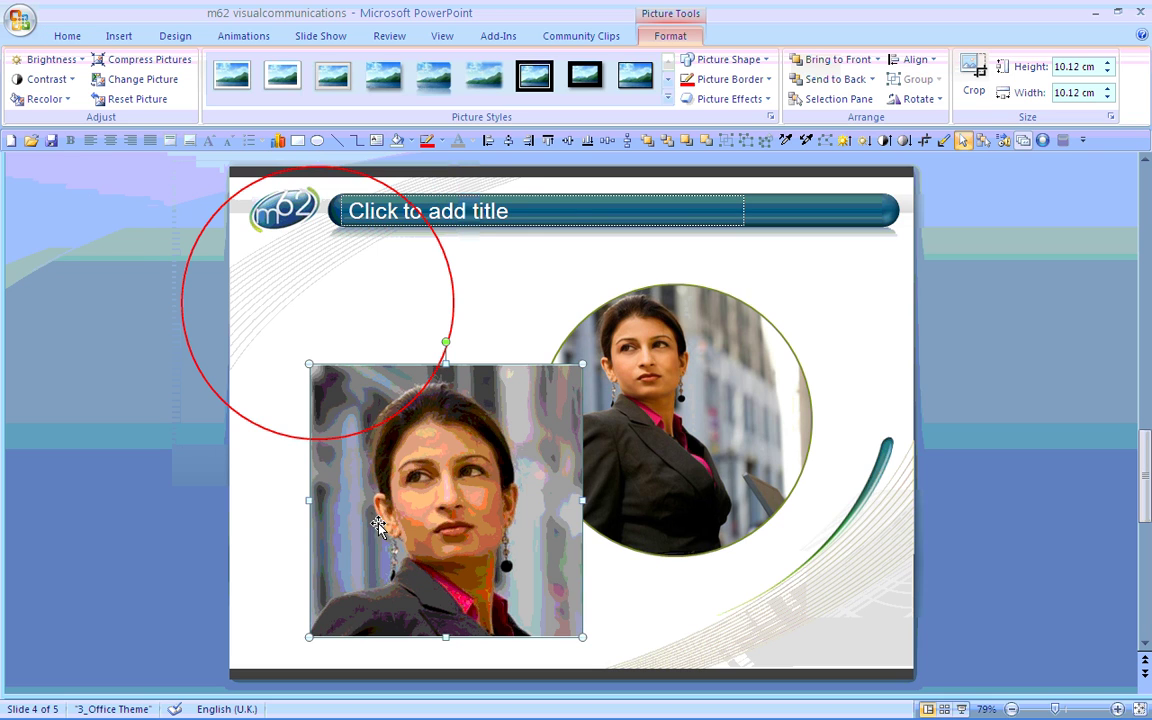
right_click(382, 490)
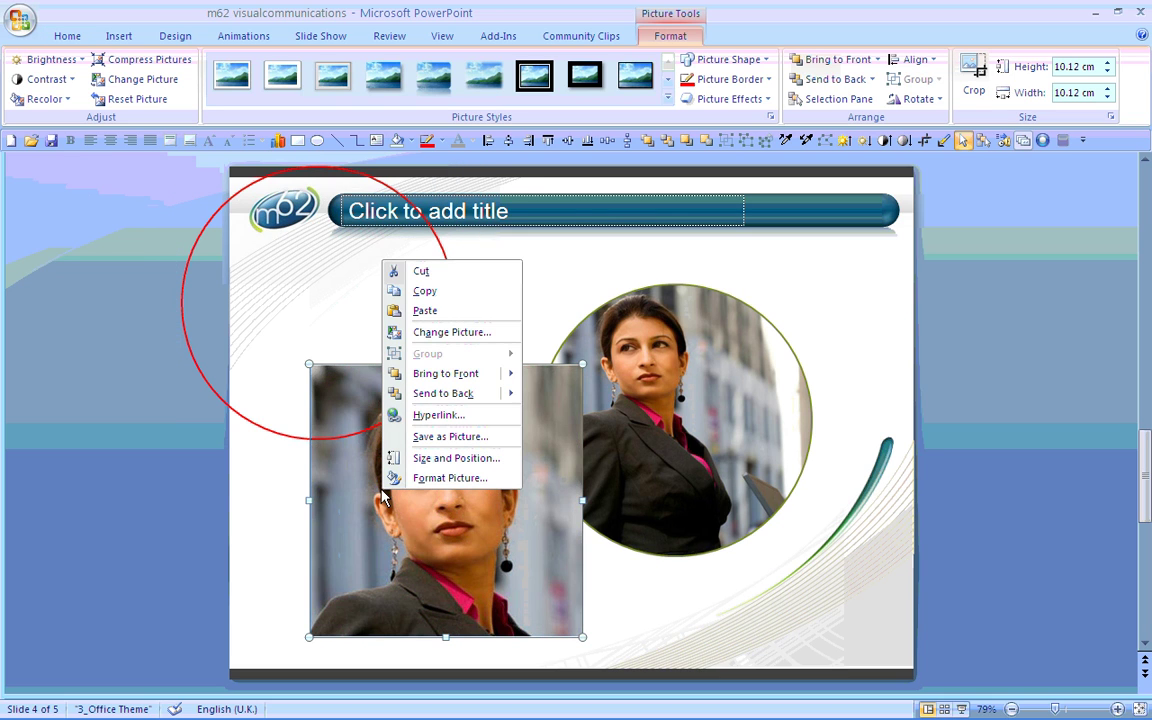
Step: Save the cropped face photo to My Pictures as JPEG 'Business Woman 2 Cropped'
left_click(465, 446)
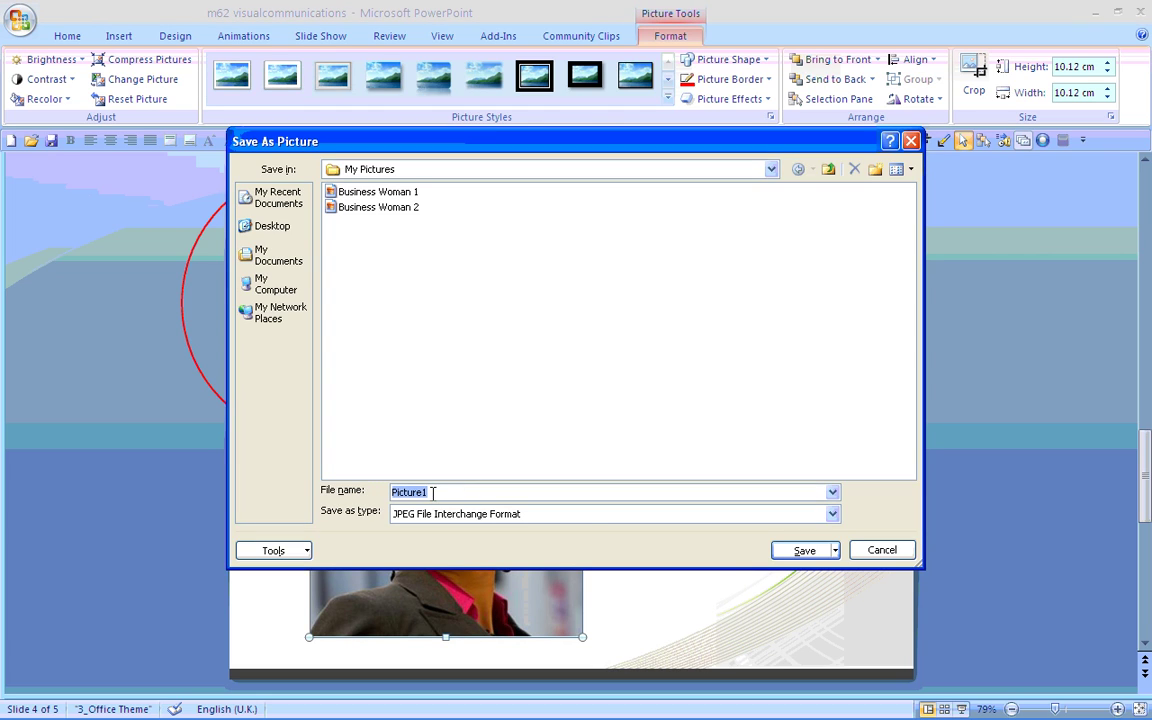
left_click(399, 208)
left_click(501, 492)
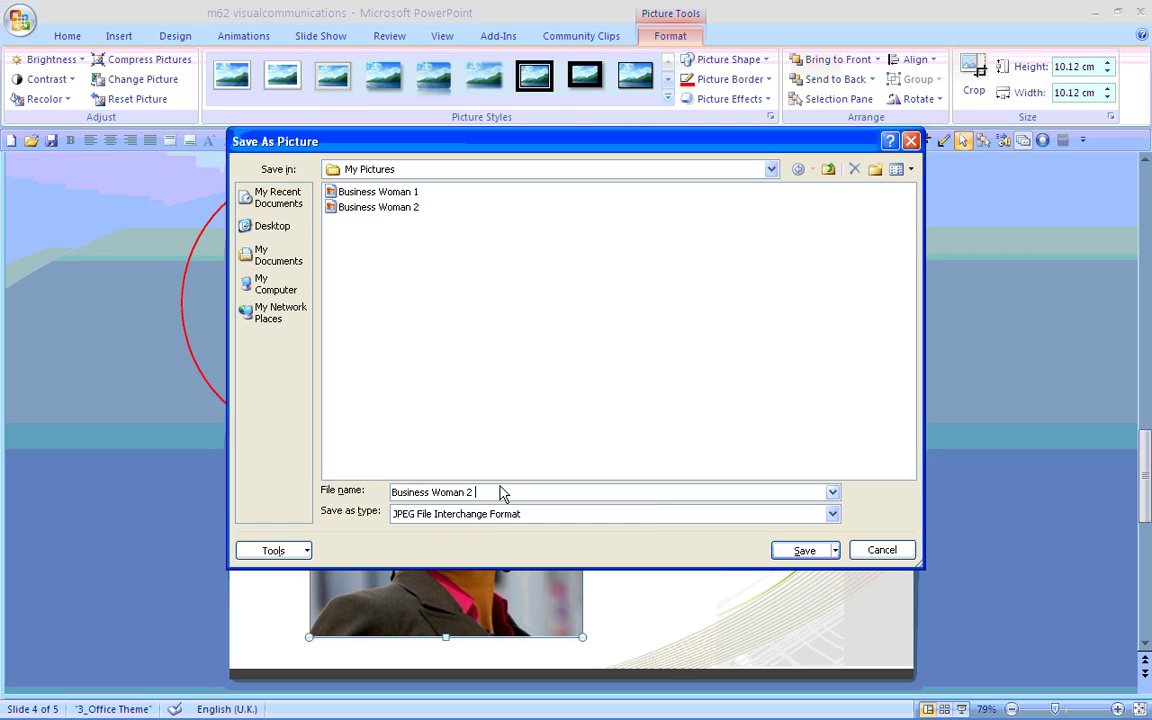
type("Cropped")
left_click(805, 550)
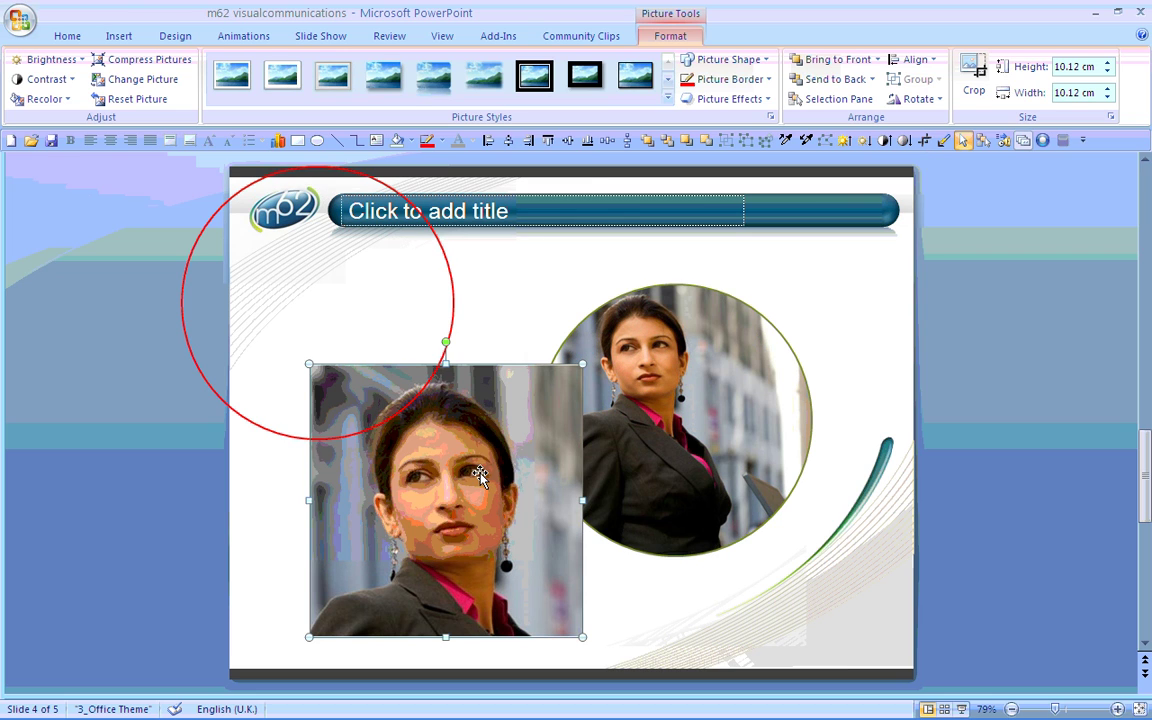
Step: Delete the square photo, picture-fill the circle with 'Business Woman 2 Cropped', and delete the red outline circle
key("Delete")
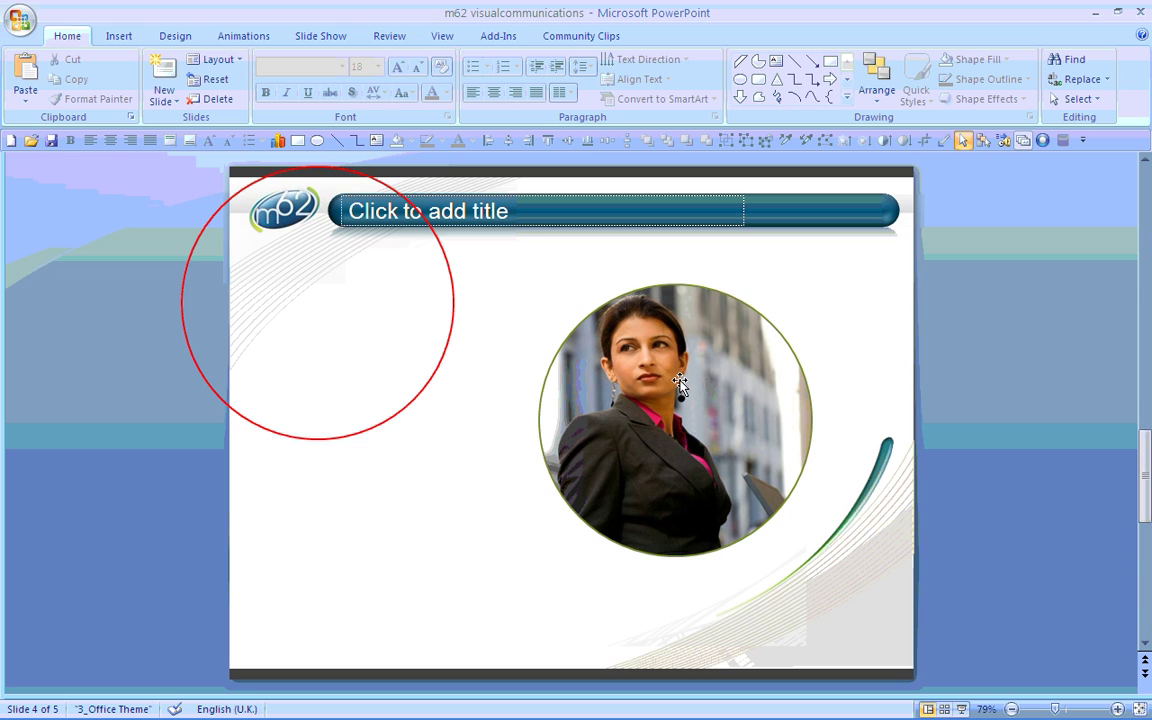
left_click(675, 376)
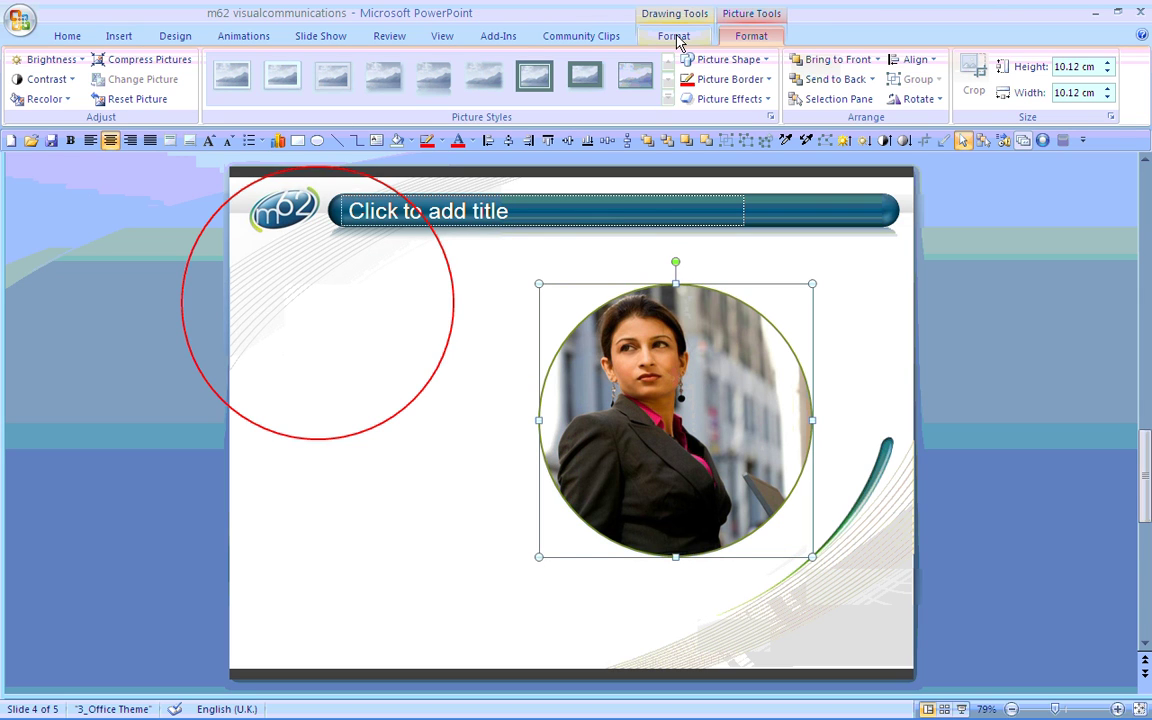
left_click(675, 37)
left_click(463, 62)
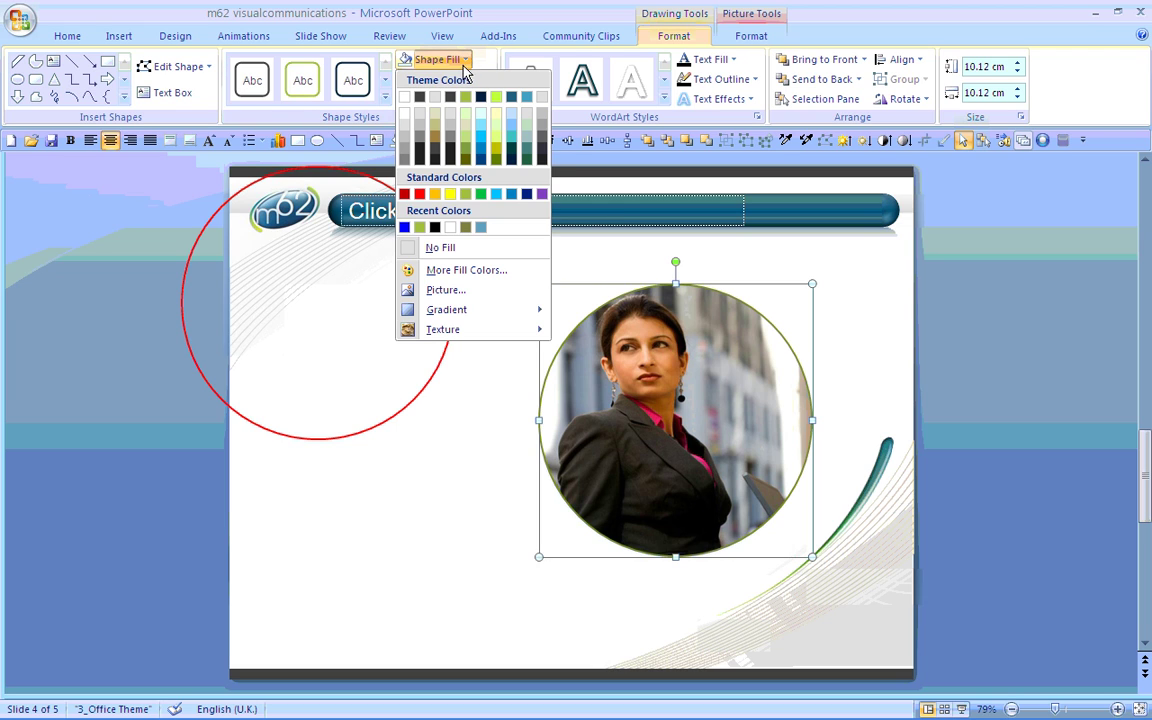
left_click(450, 293)
left_click(400, 223)
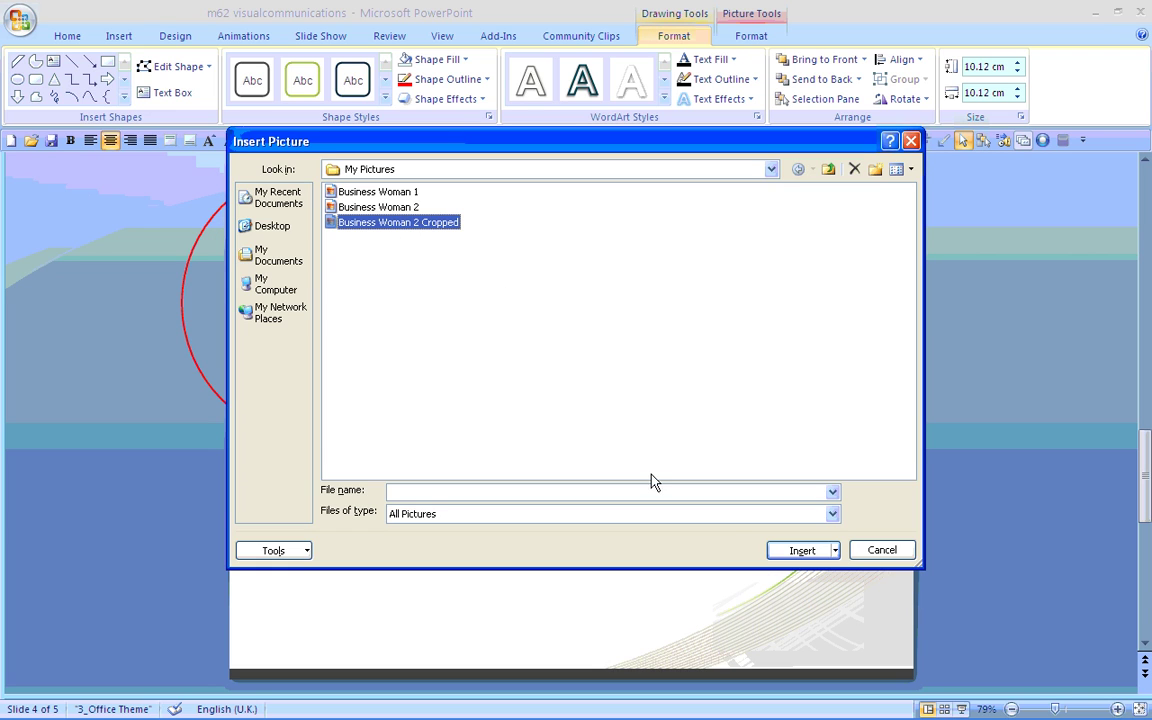
left_click(801, 556)
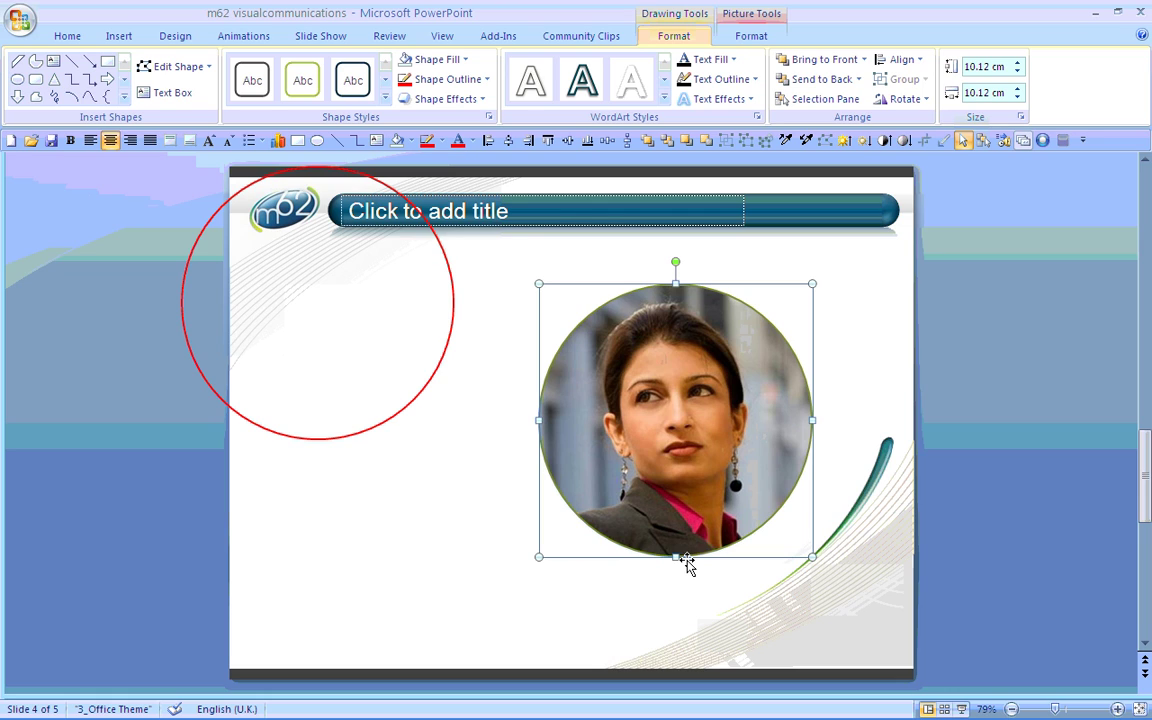
left_click(379, 431)
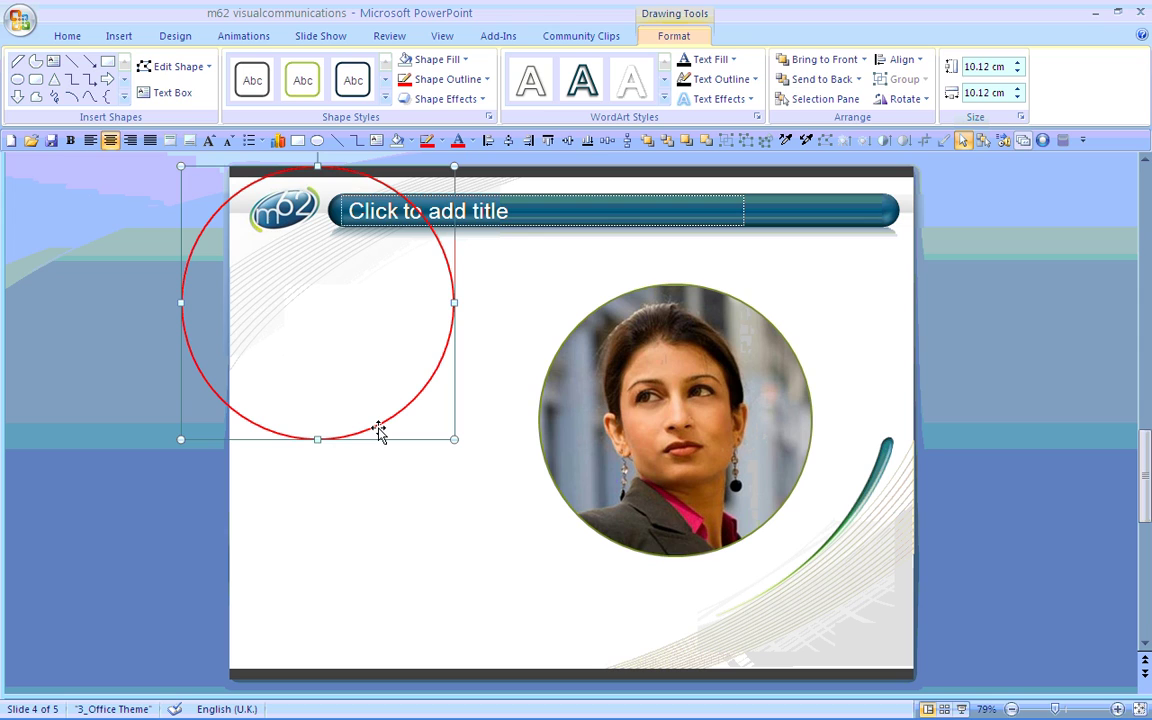
key("Delete")
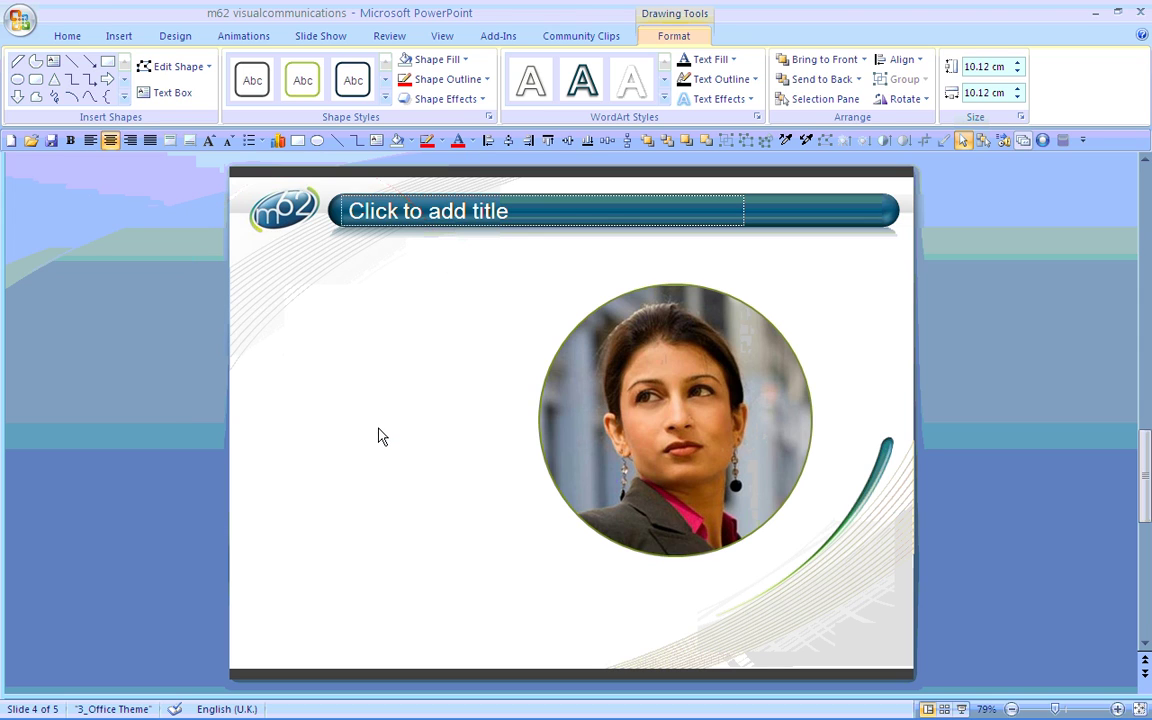